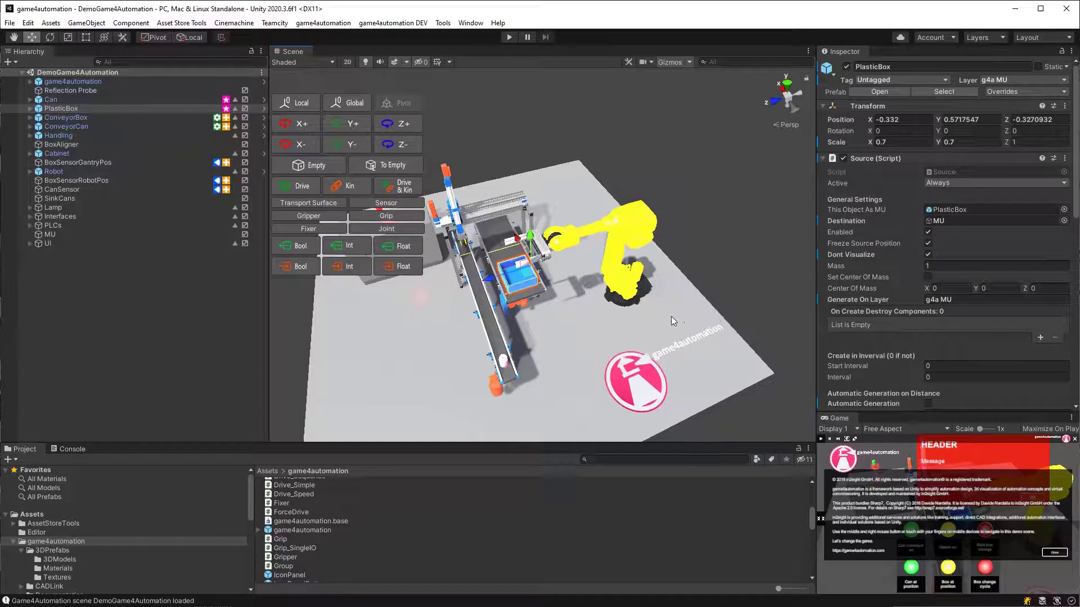
Inspect the demo cell in the scene and select the BoxSensorGantryPos sensor.
scroll(659, 316, "up", 4)
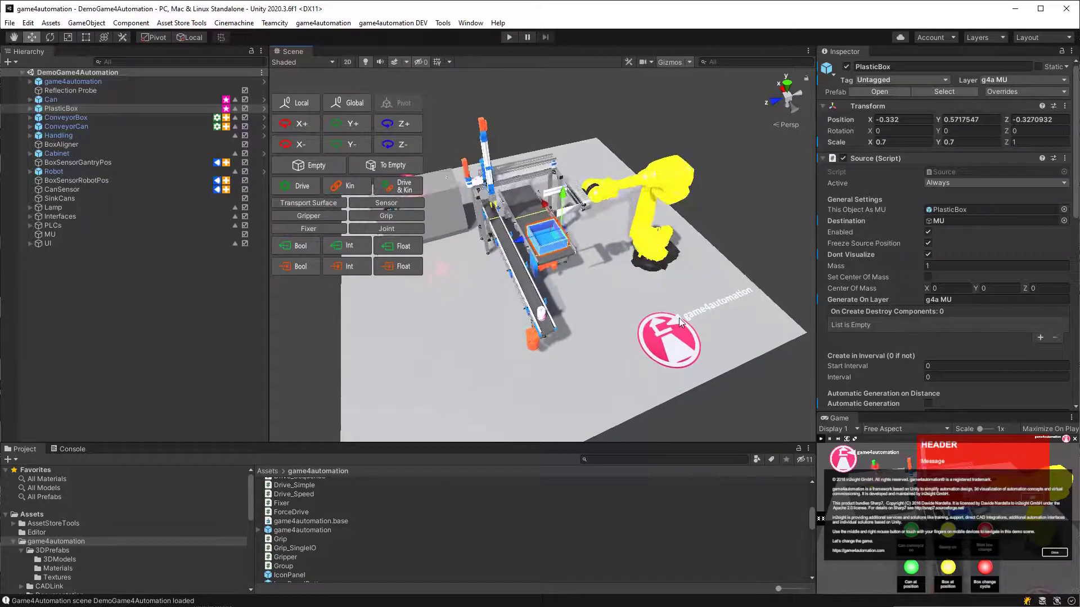
scroll(621, 302, "down", 4)
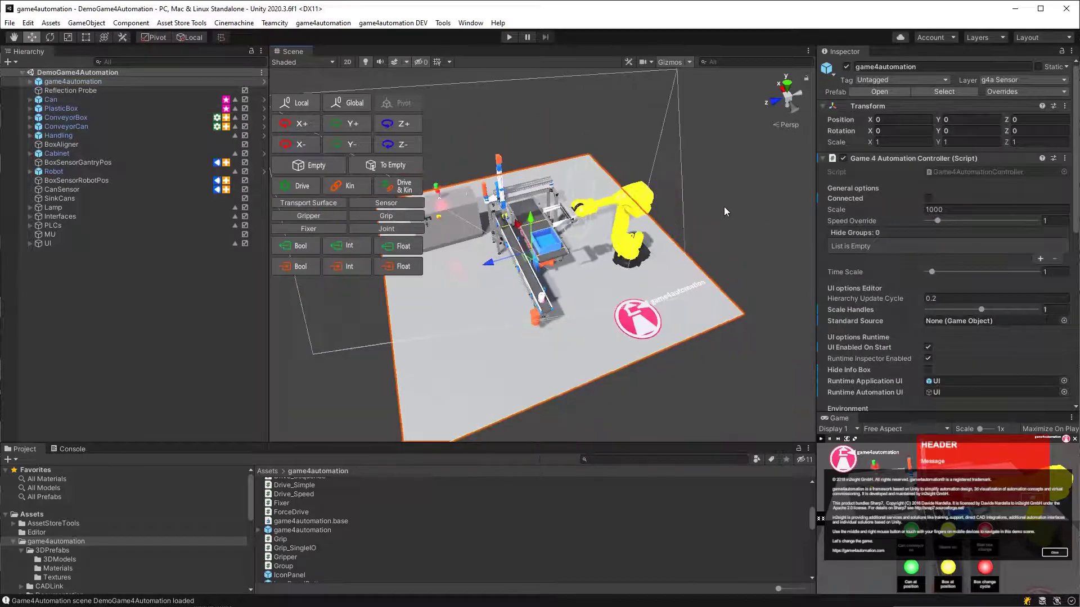
left_click(724, 206)
scroll(707, 226, "up", 2)
left_click(78, 162)
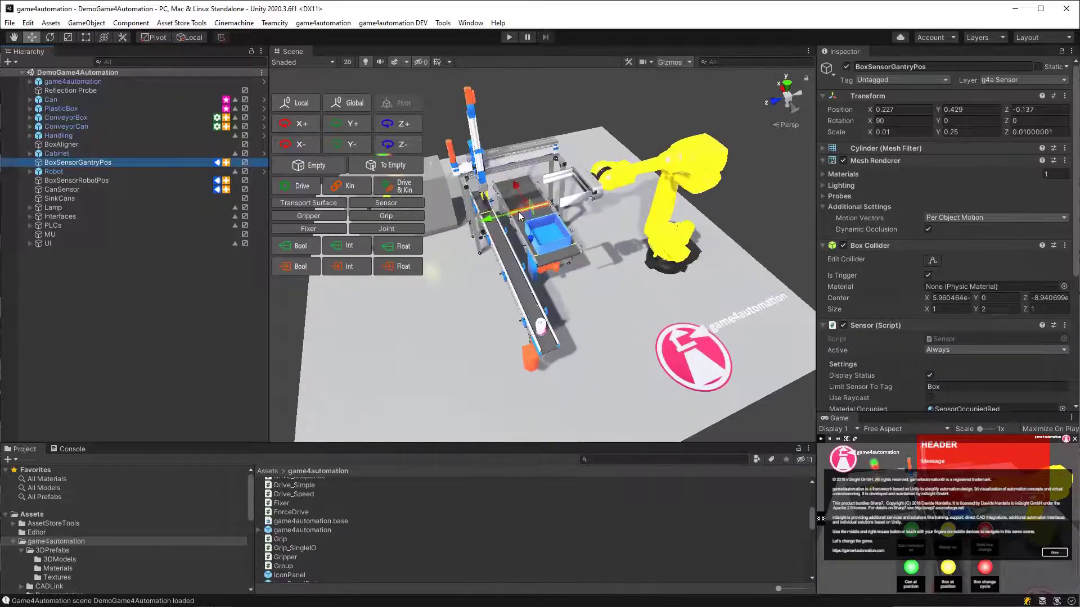
middle_click_drag(518, 212, 551, 207)
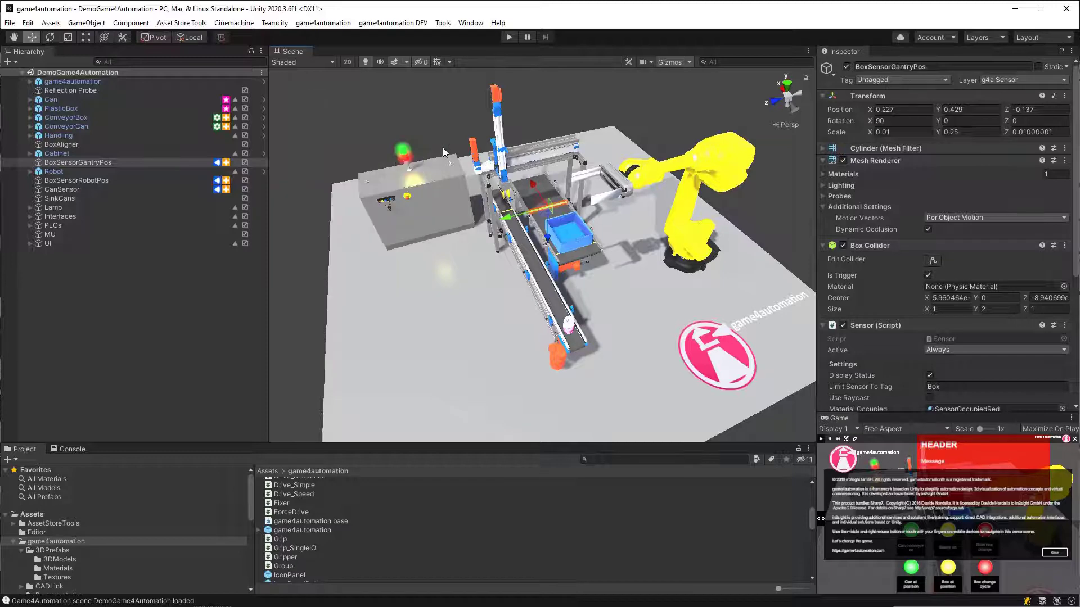
Examine the game4automation object's controller settings, from the general options through to the hotkeys.
left_click(77, 83)
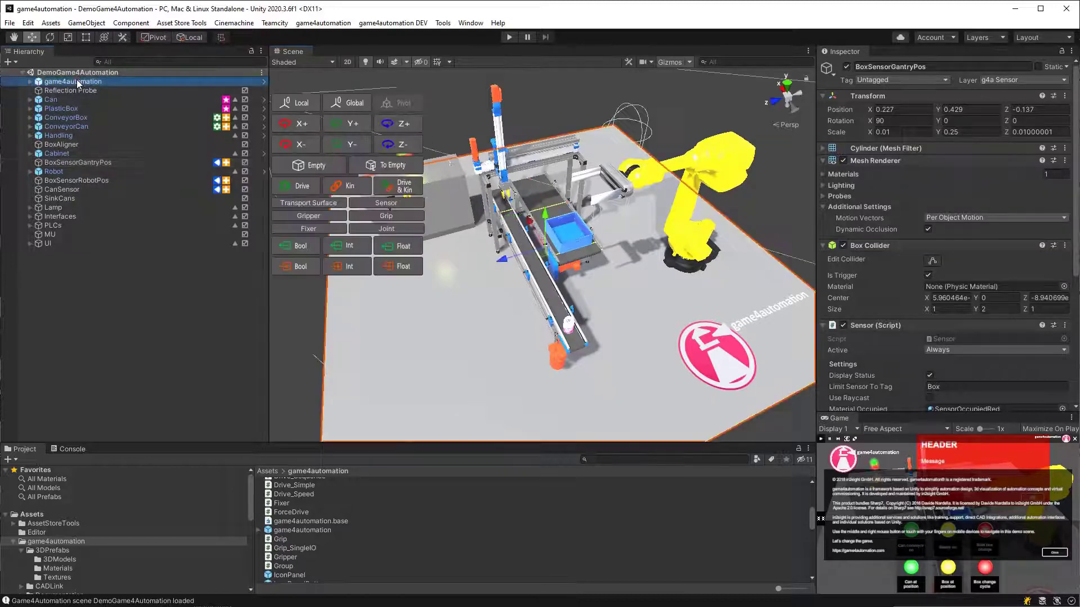
scroll(957, 238, "down", 8)
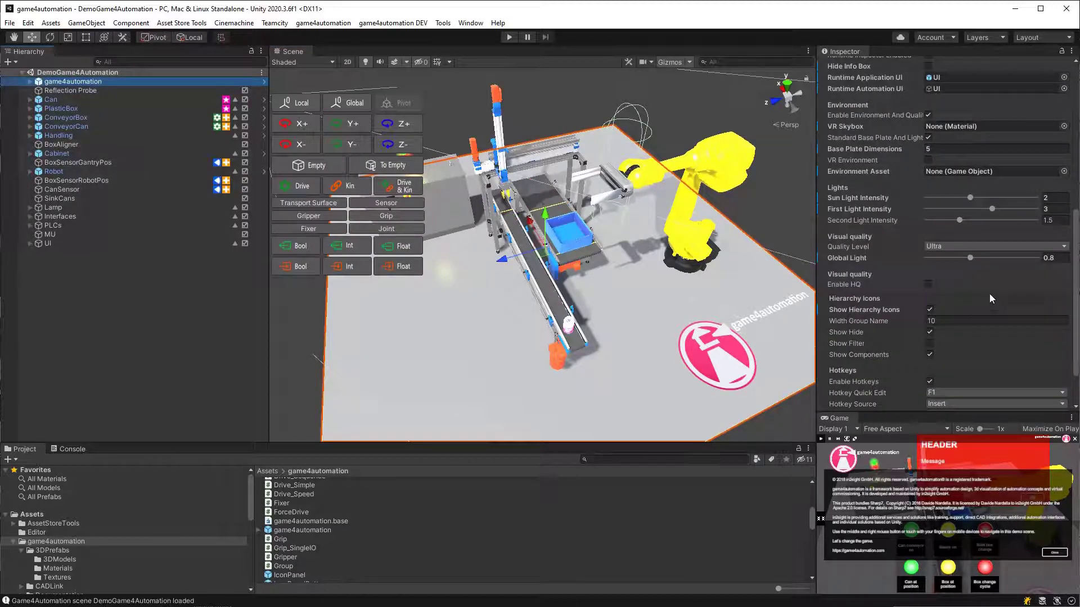
scroll(990, 298, "up", 8)
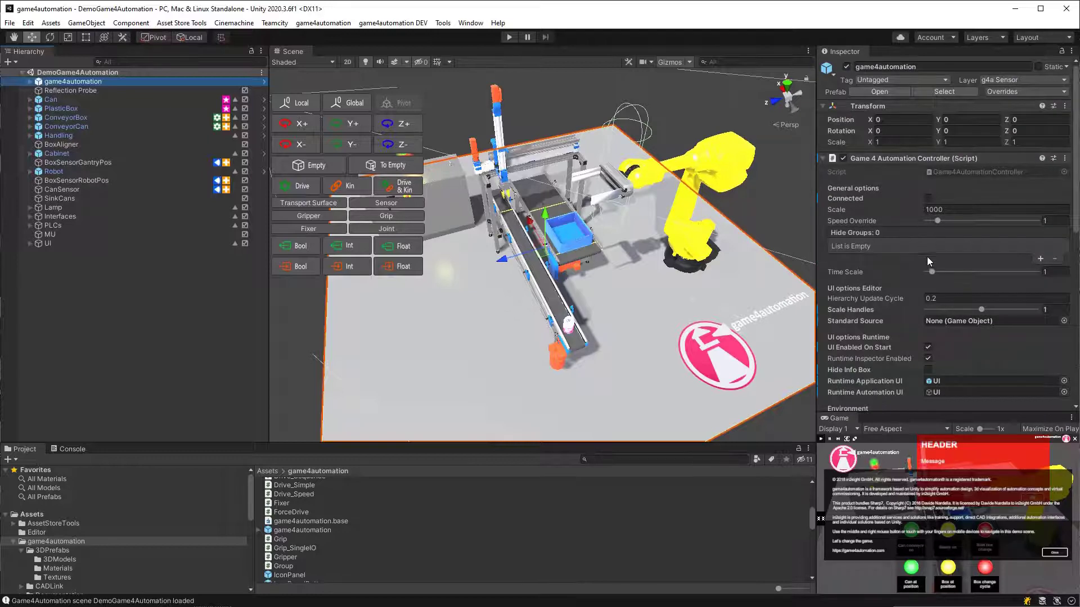
scroll(946, 339, "down", 10)
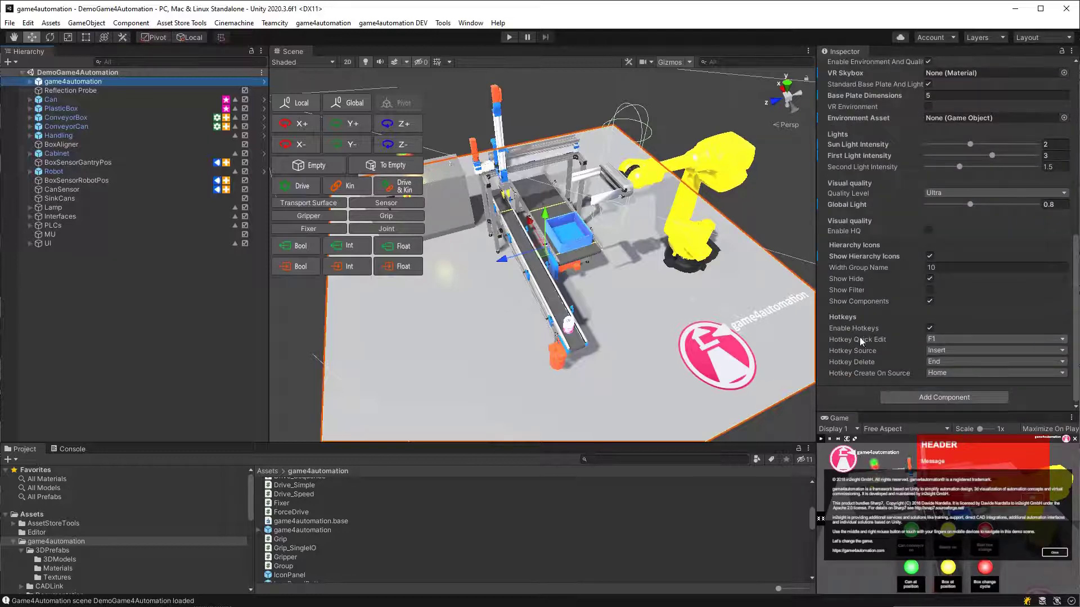
Expand ConveyorBox with its nested Conveyor and inspect the components of ConveyorBox, PlasticBox and Can.
scroll(760, 319, "up", 4)
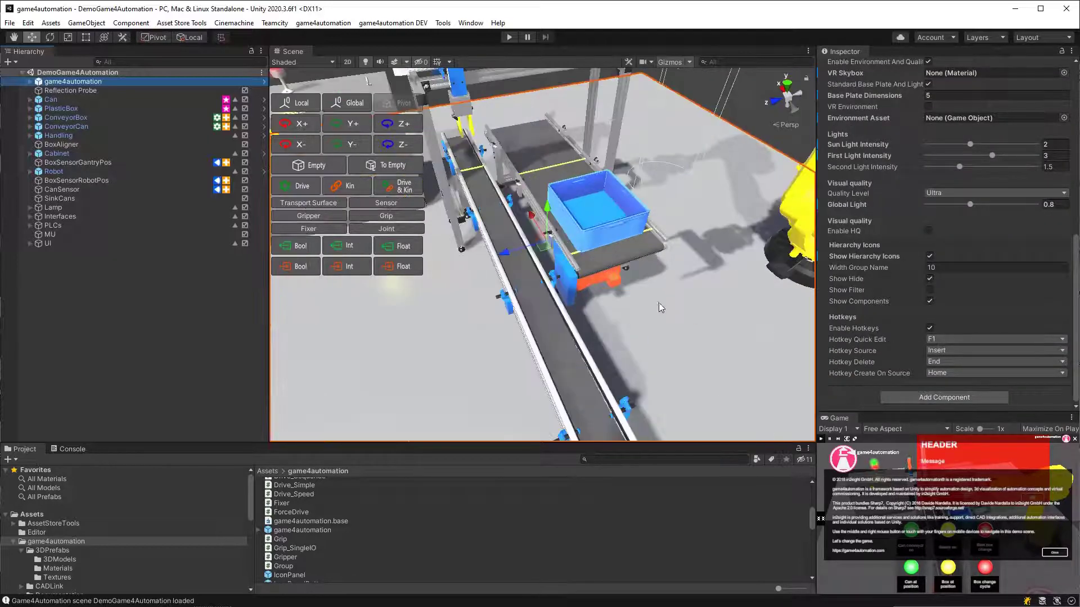
scroll(659, 302, "down", 6)
left_click(106, 121)
key("Right")
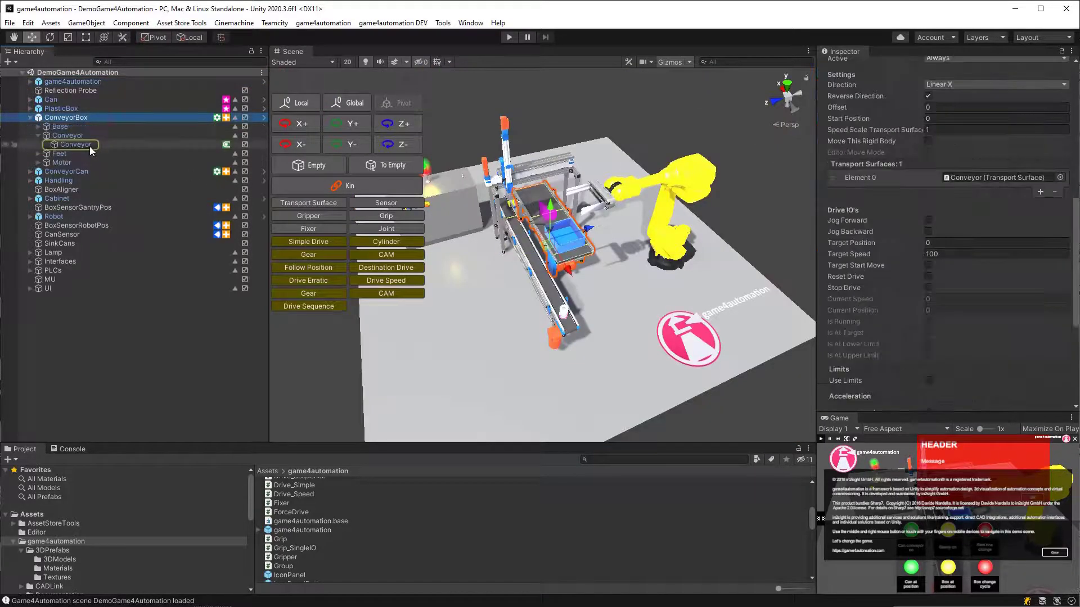
left_click(89, 144)
left_click(87, 125)
left_click(86, 115)
left_click(83, 107)
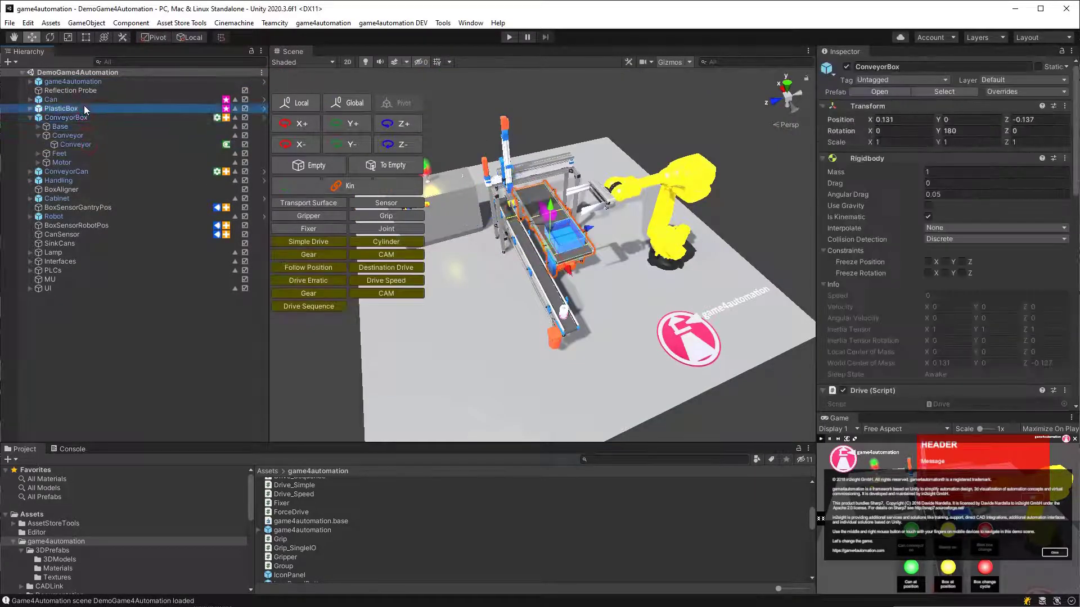
left_click(83, 101)
left_click(99, 116)
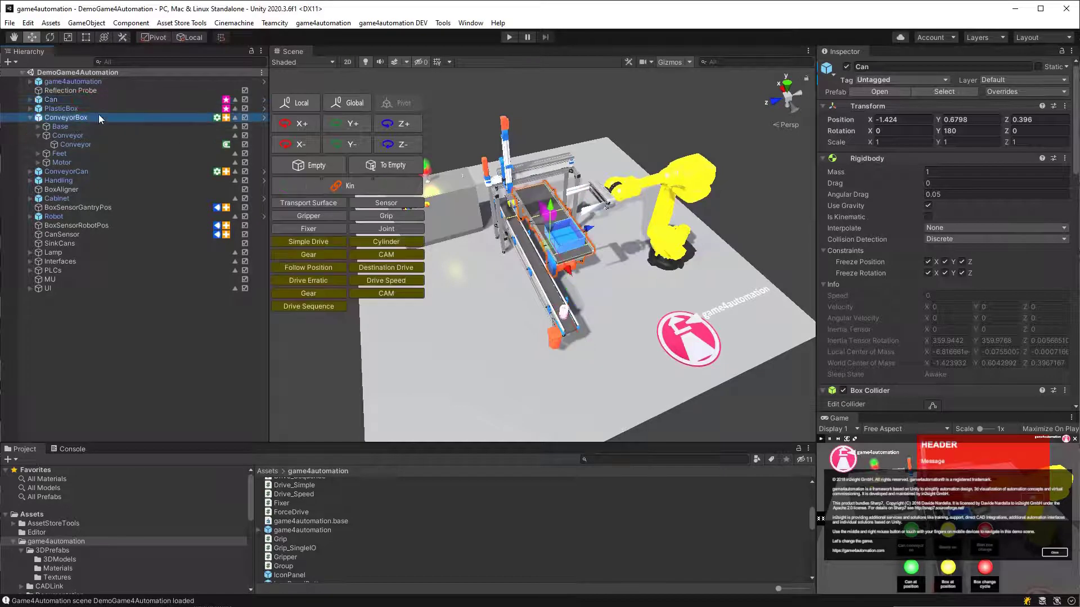
Create an empty game object at the scene root and give it a Drive with Simple Drive behaviour.
left_click(68, 71)
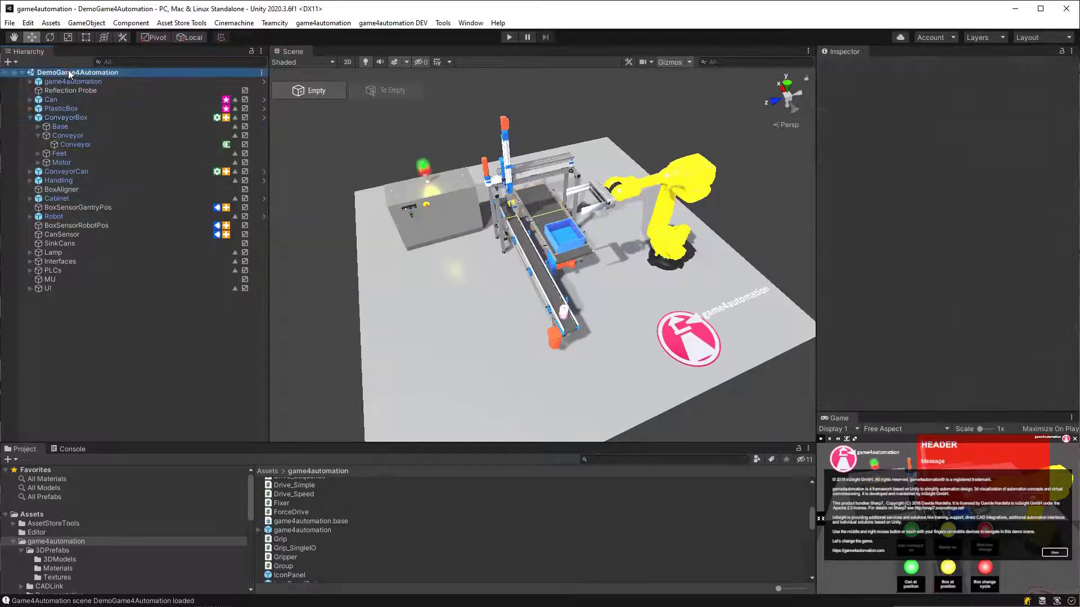
left_click(316, 90)
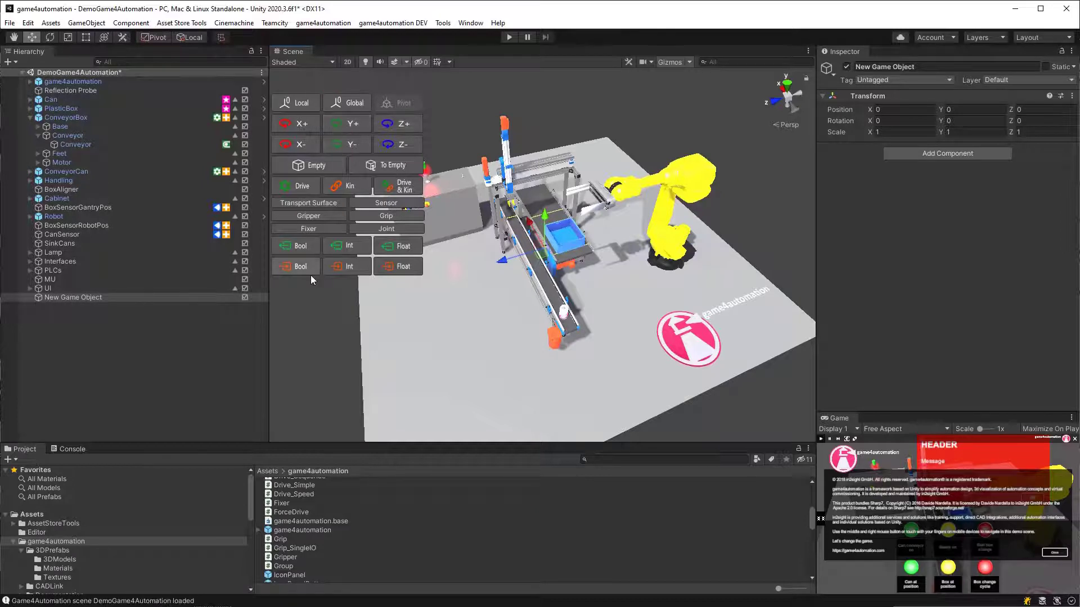
left_click(301, 186)
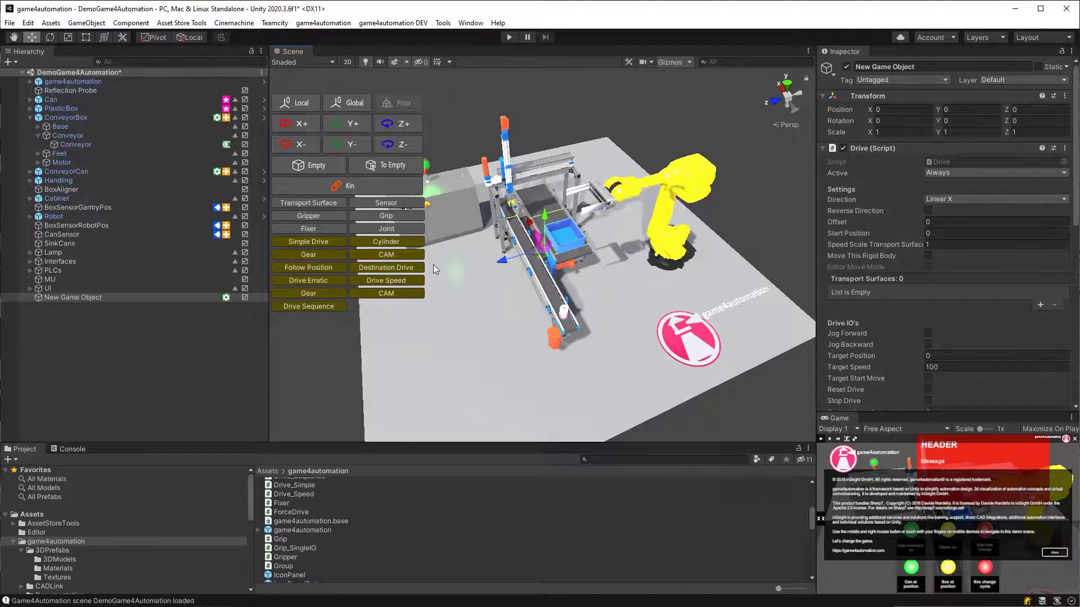
left_click(322, 244)
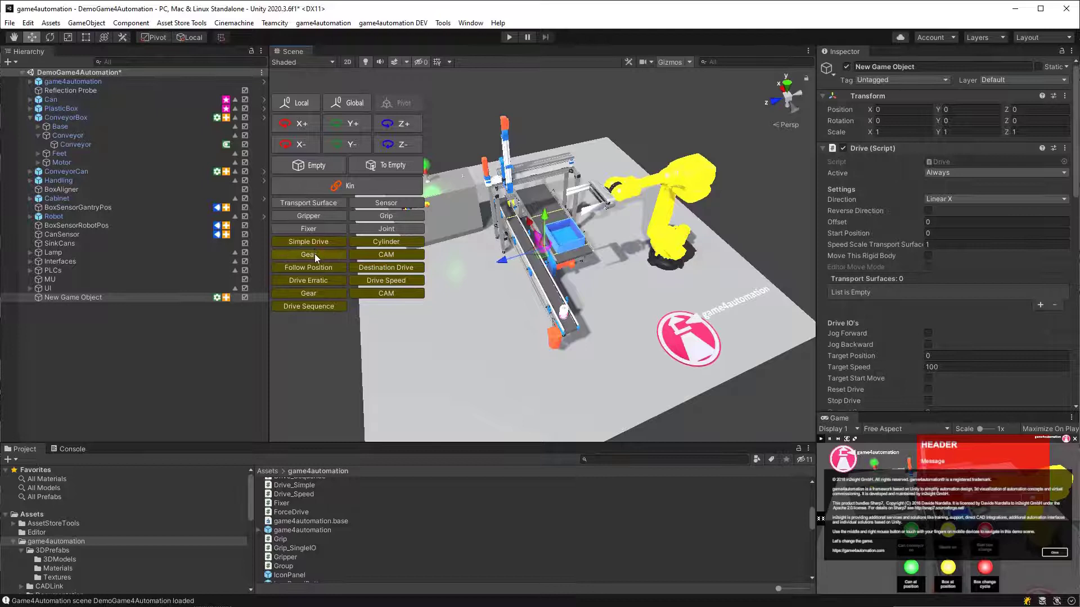
left_click(87, 298)
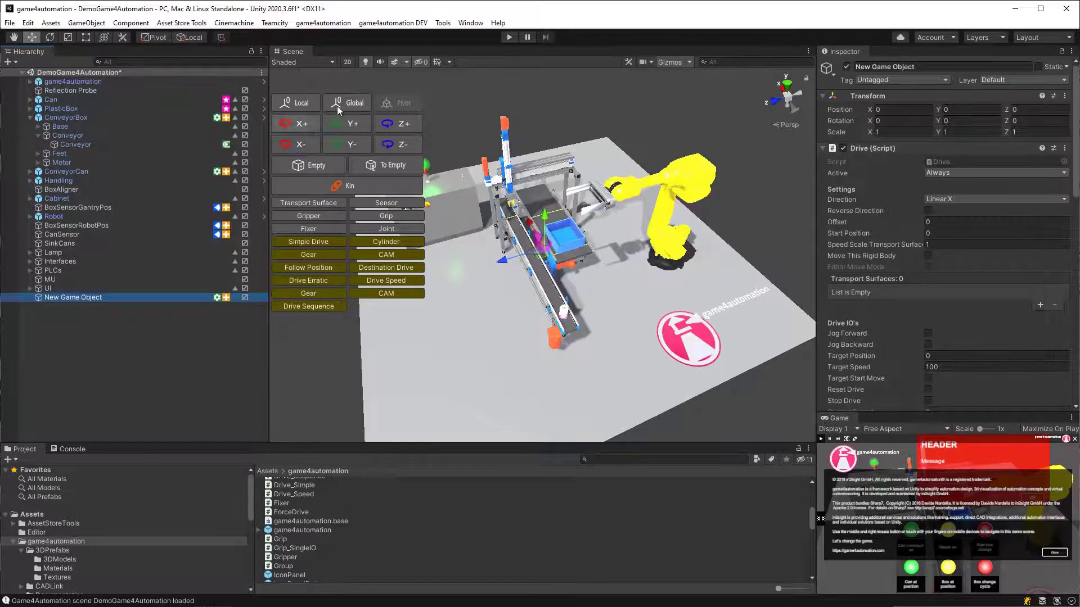
Start the simulation of the demo cell and watch the conveyors and gantry in the scene view.
right_click_drag(479, 141, 558, 219)
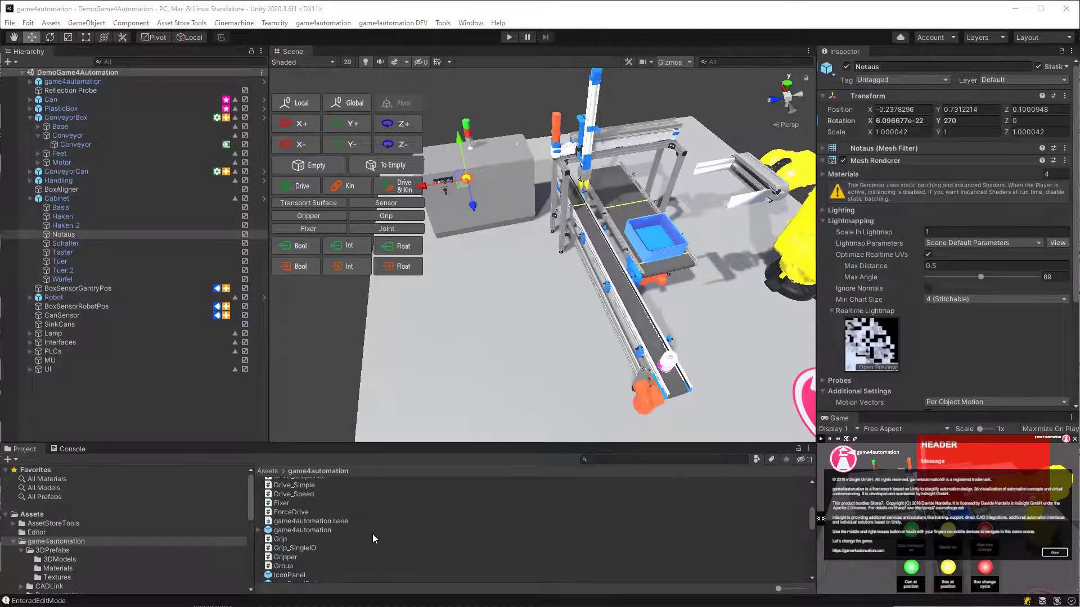
right_click_drag(517, 337, 567, 70)
left_click(509, 37)
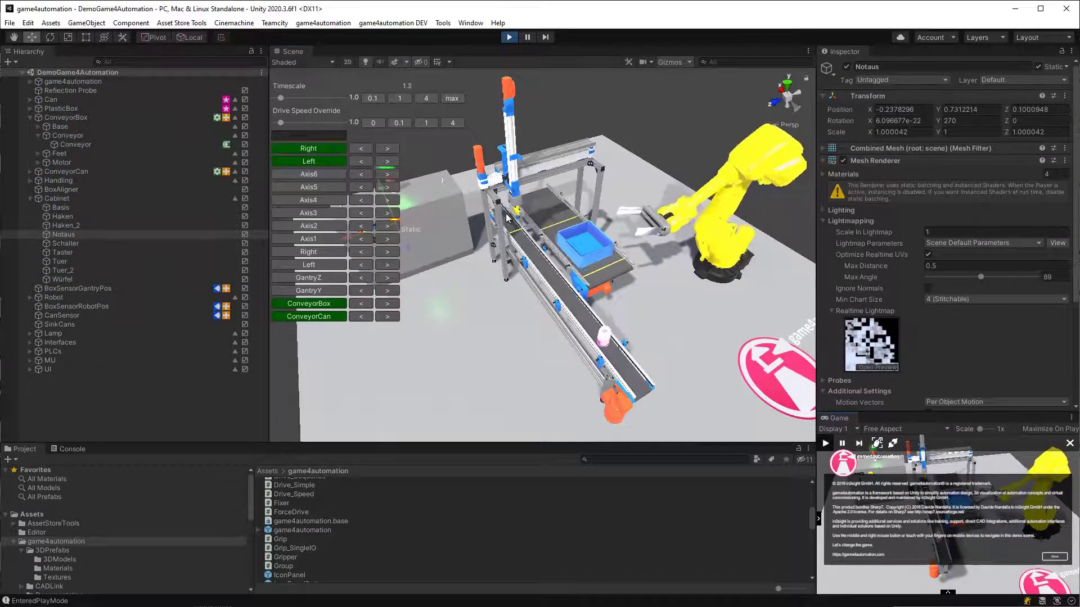
right_click_drag(508, 218, 679, 169)
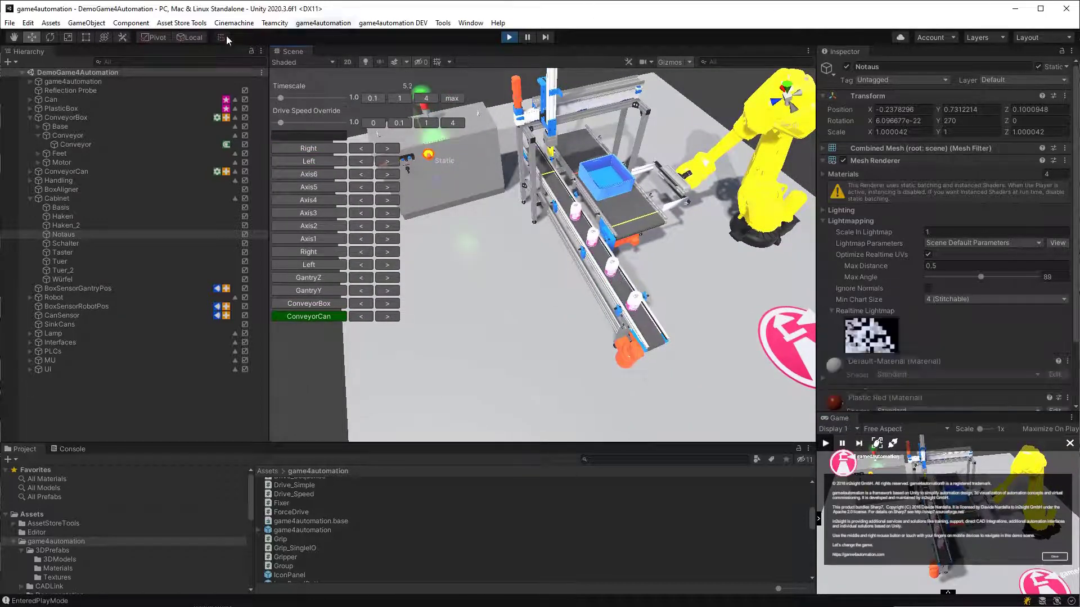
Try a timescale of 2.8 and a drive speed override of 4.1, and reset both to 1.
left_click_drag(279, 97, 302, 122)
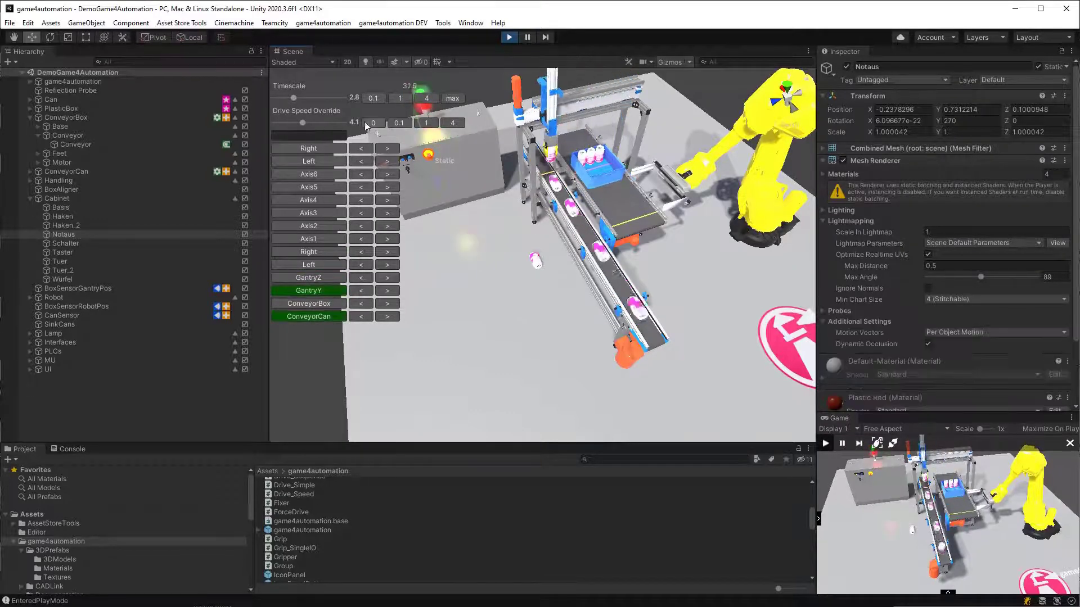
left_click(427, 123)
left_click(400, 99)
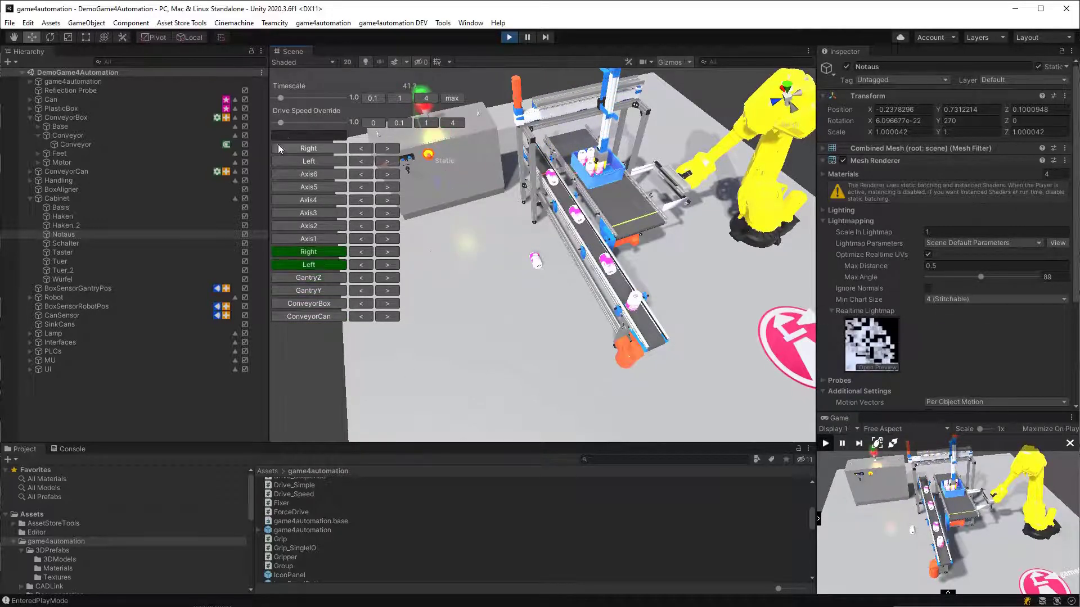
Filter the drives in the scene overlay by "Gant".
left_click(315, 136)
type("Gant")
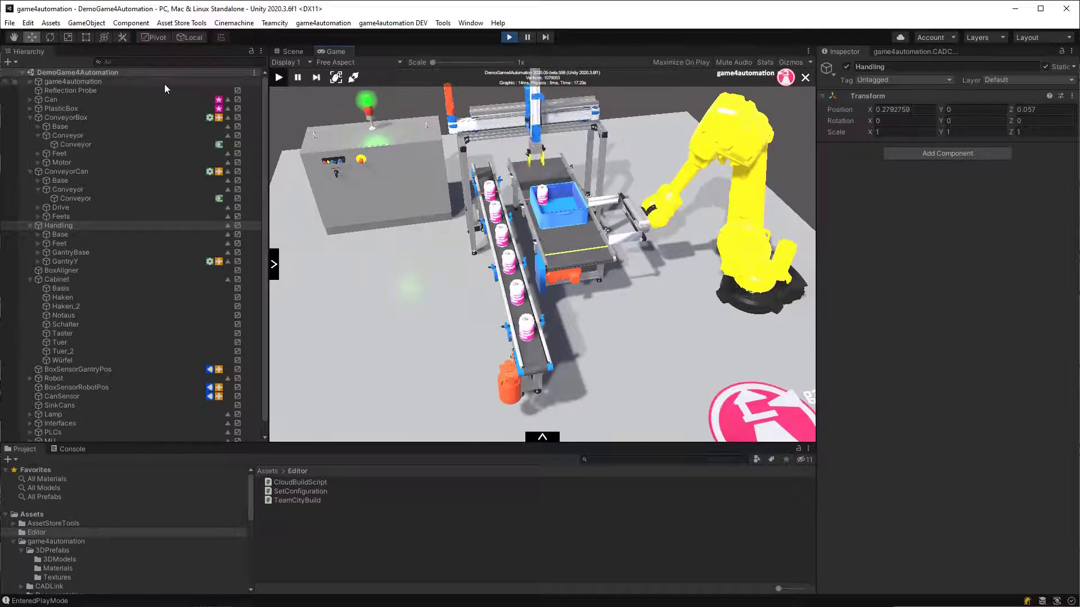
Stop the simulation and enable Hide Info Box on the game4automation controller.
left_click(509, 37)
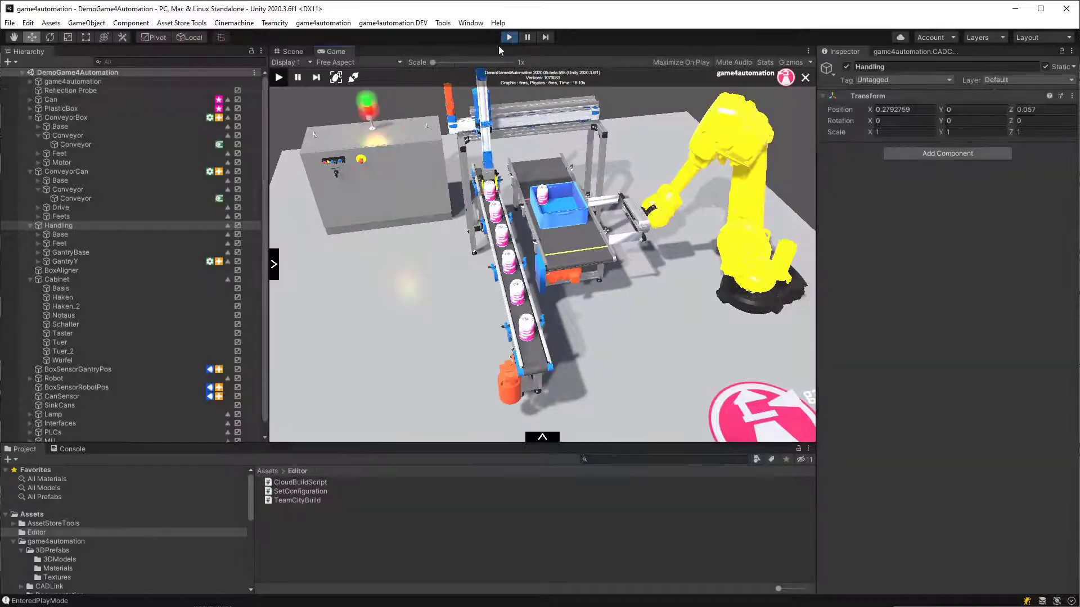
left_click(51, 82)
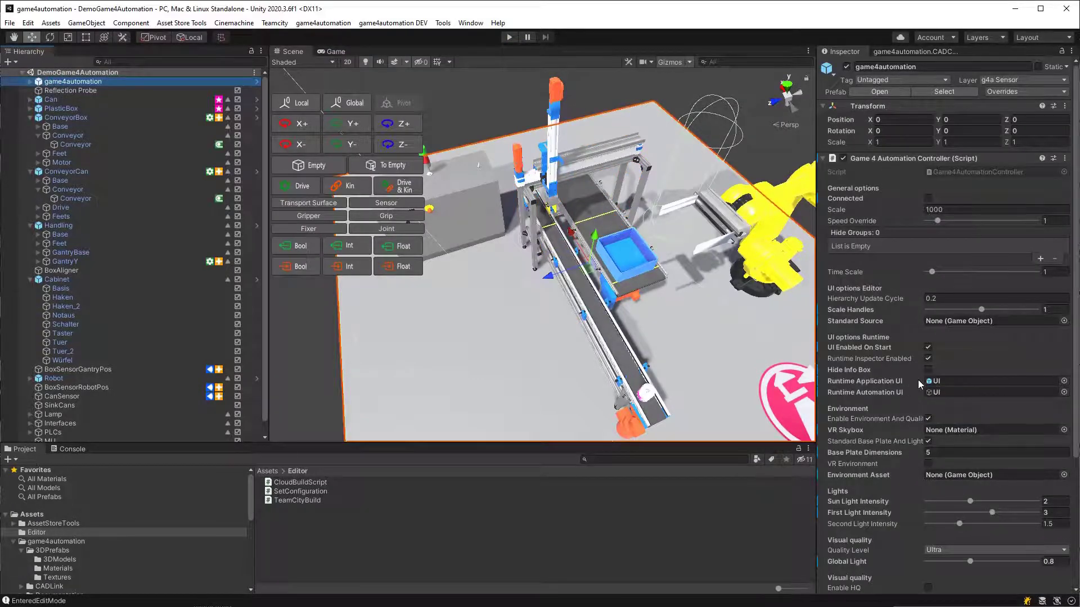
left_click(947, 370)
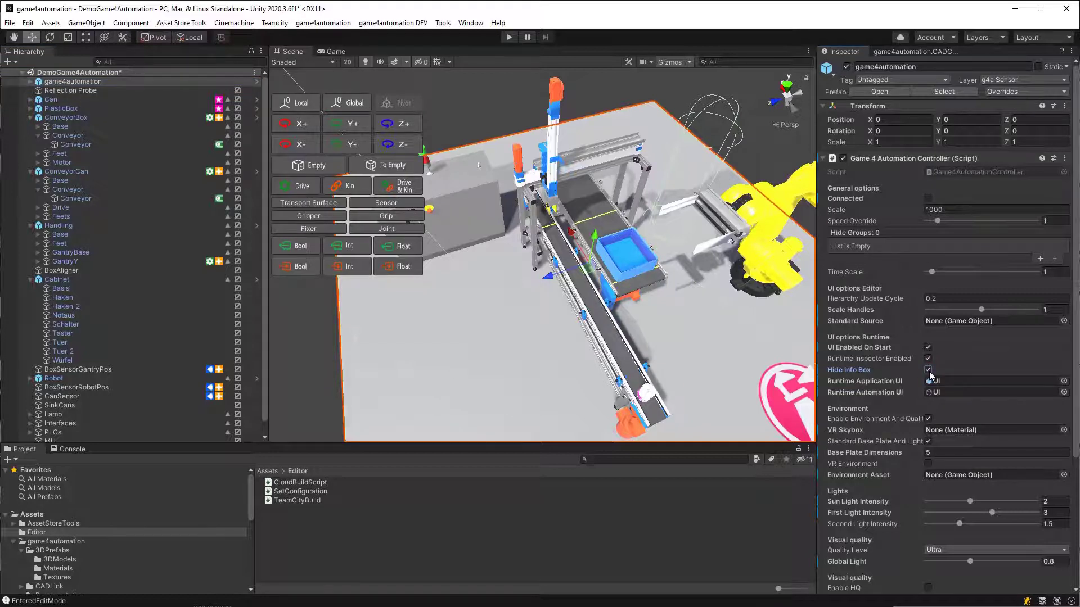
Run the simulation to check its start with the info box hidden, and stop it.
left_click(517, 41)
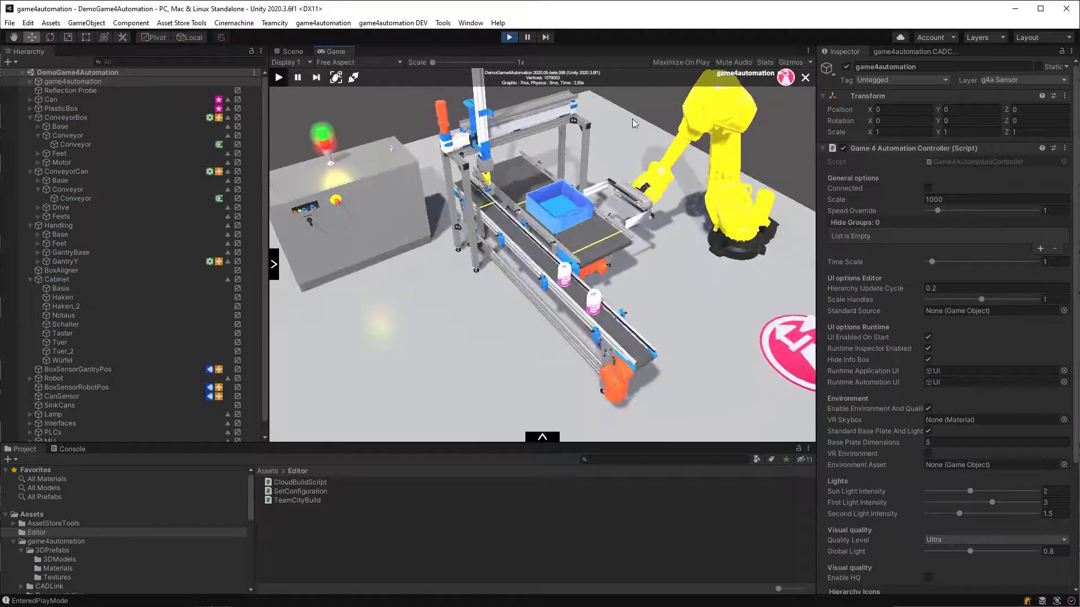
left_click(510, 38)
Dock the Game view beneath the Inspector and reduce its height.
left_click_drag(332, 52, 885, 498)
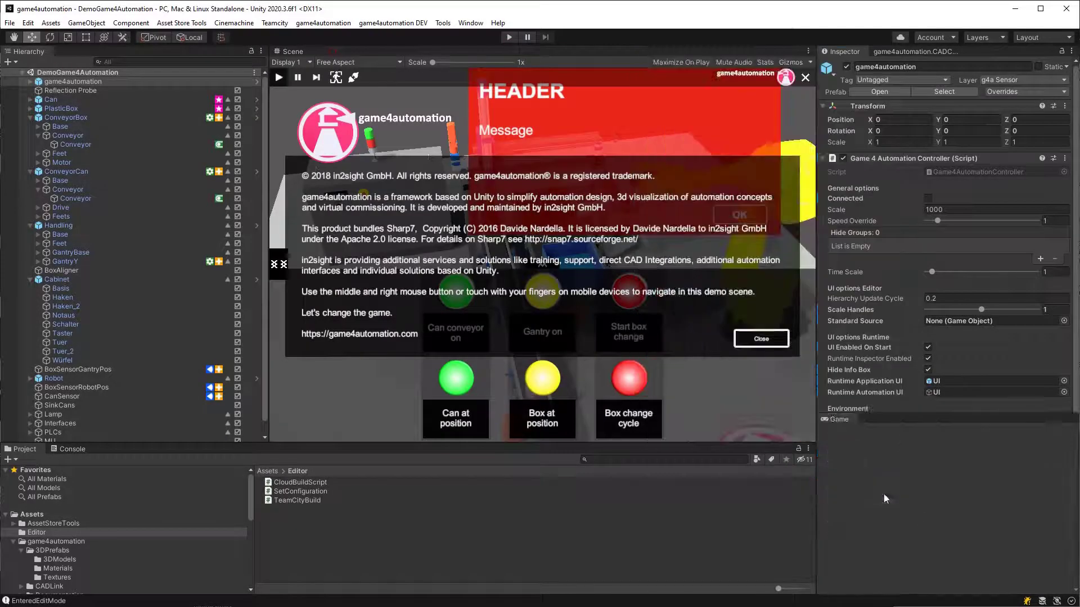
left_click_drag(949, 506, 893, 473)
Run the simulation with the Scene and Game views side by side, watch the can conveyor, and stop it.
left_click(510, 38)
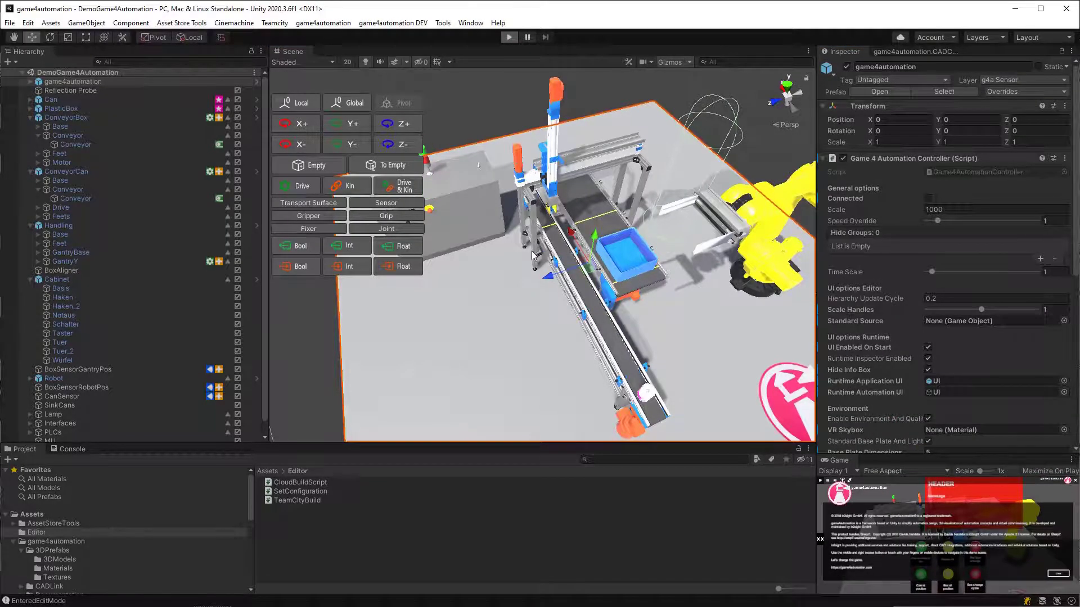
right_click_drag(661, 272, 731, 194)
scroll(764, 201, "up", 3)
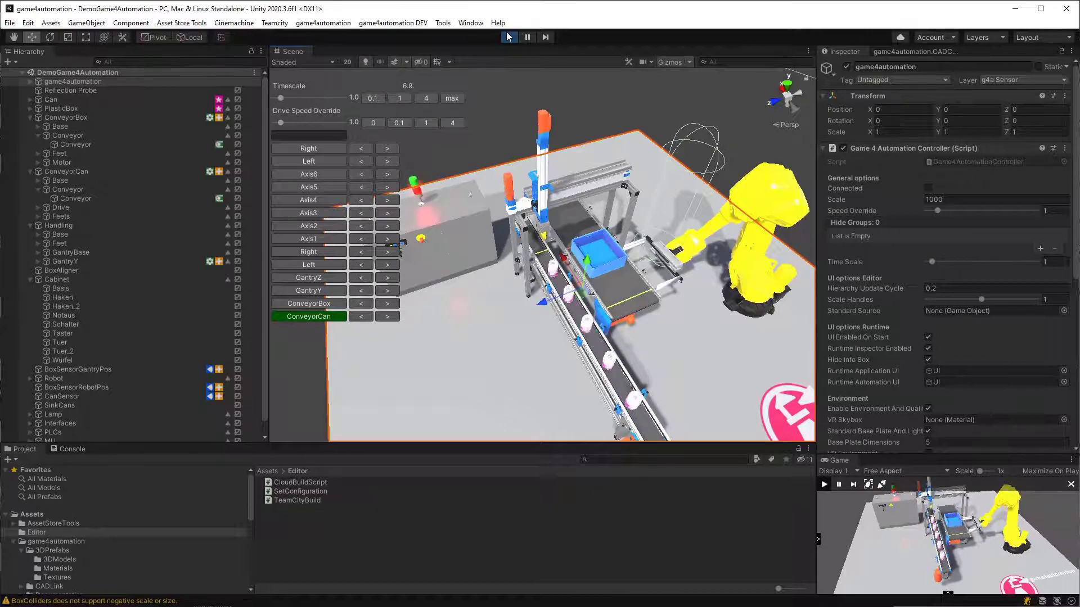
left_click(508, 39)
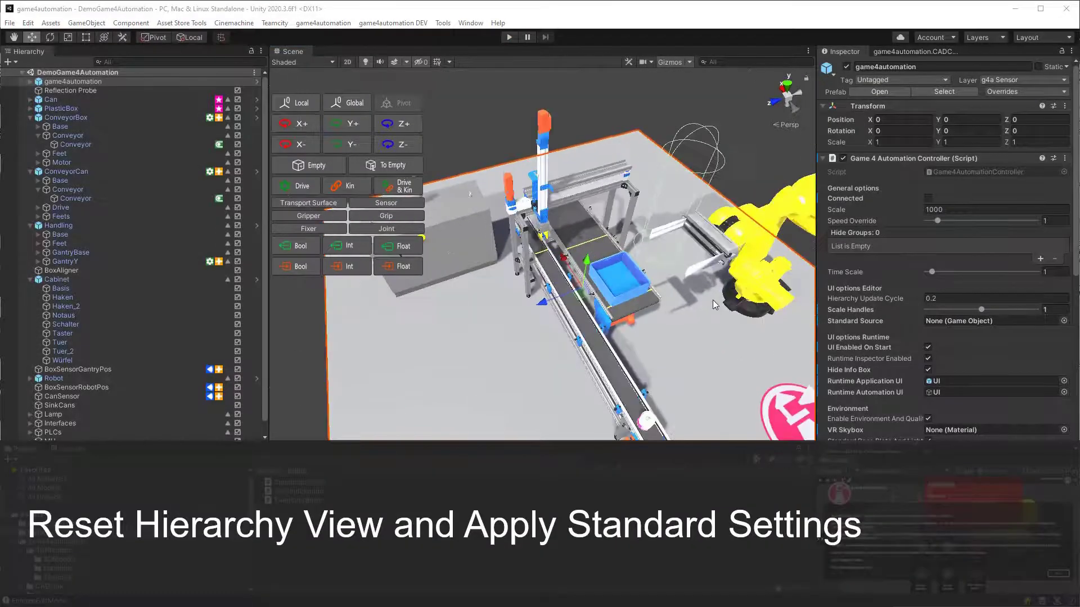
Reset the hierarchy view with the game4automation command.
left_click_drag(663, 302, 693, 313, "alt")
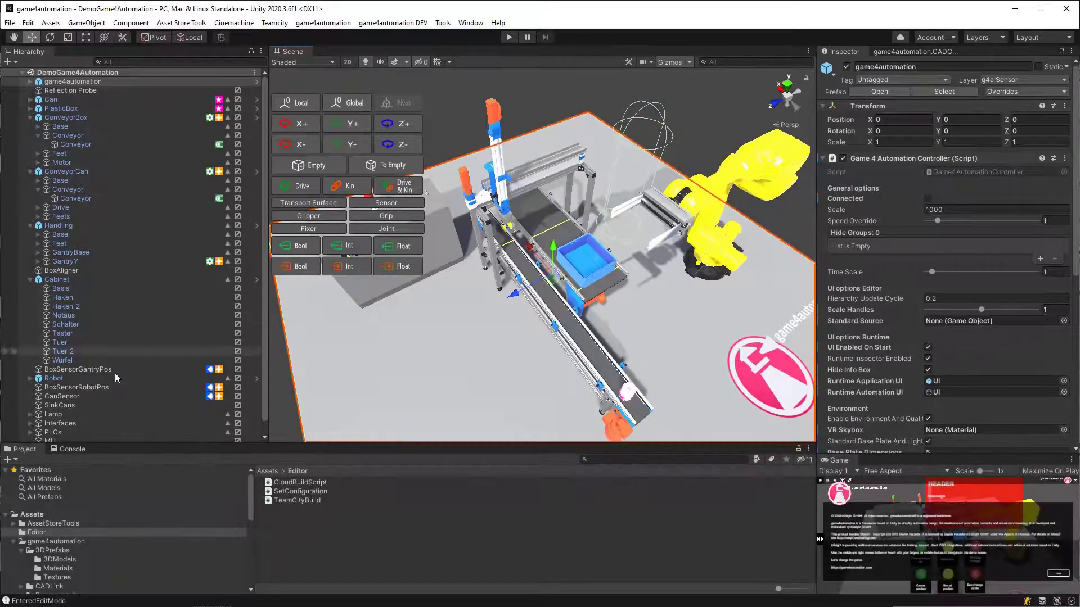
middle_click_drag(576, 265, 645, 272)
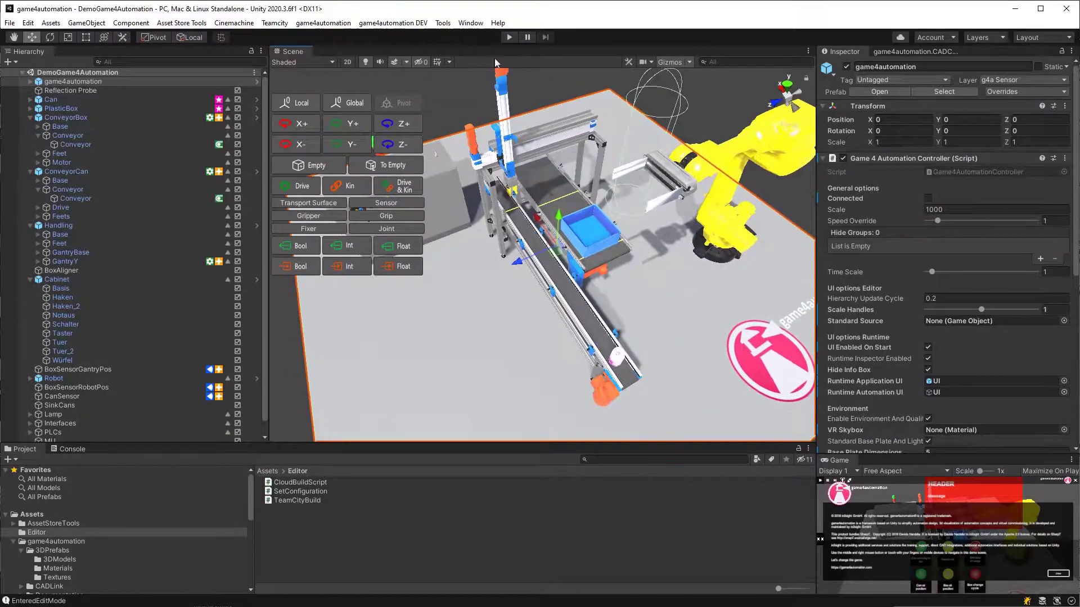
left_click(311, 24)
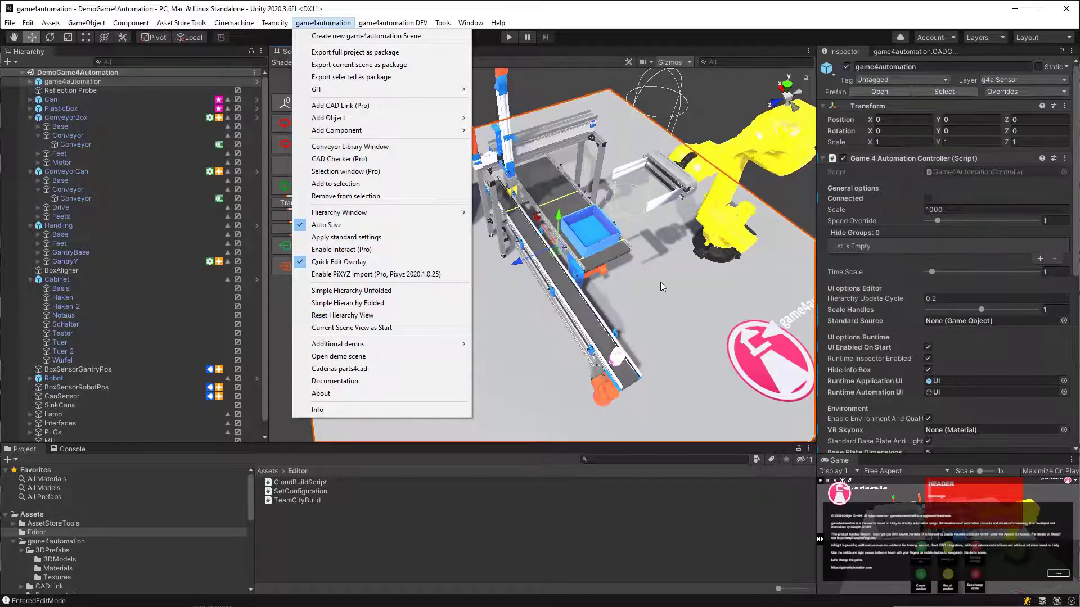
left_click(371, 316)
Check the editor's layer visibility list and the Console messages, and return to the project files.
left_click(998, 37)
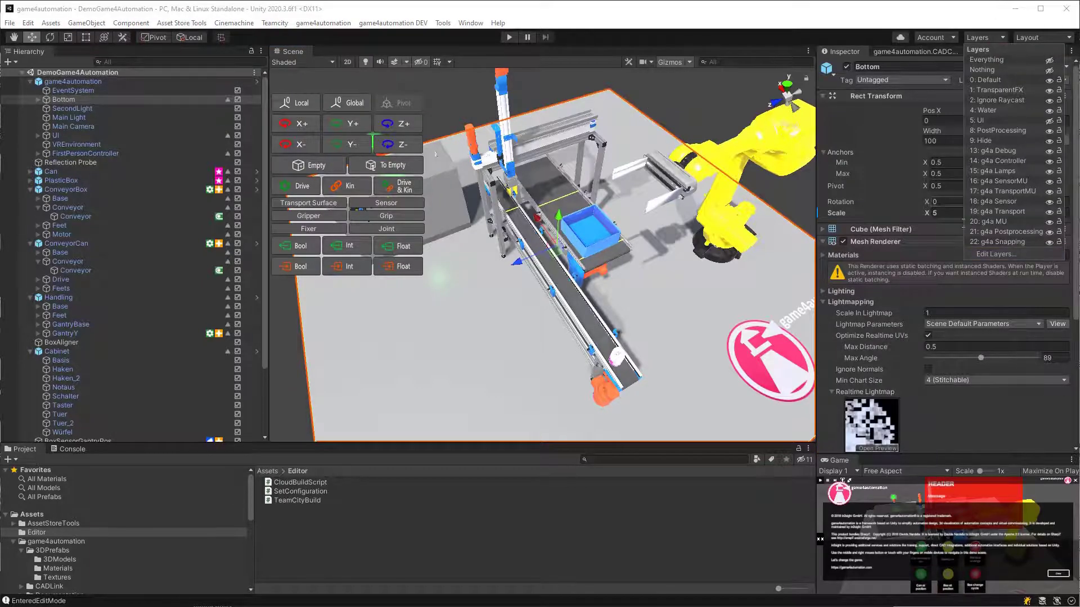
left_click(477, 290)
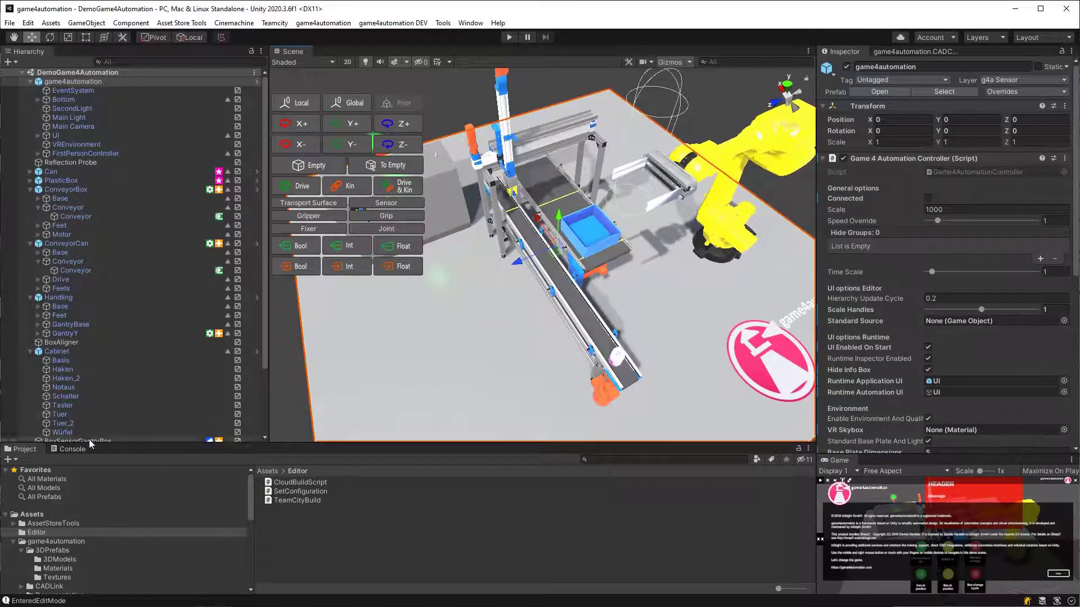
left_click(72, 449)
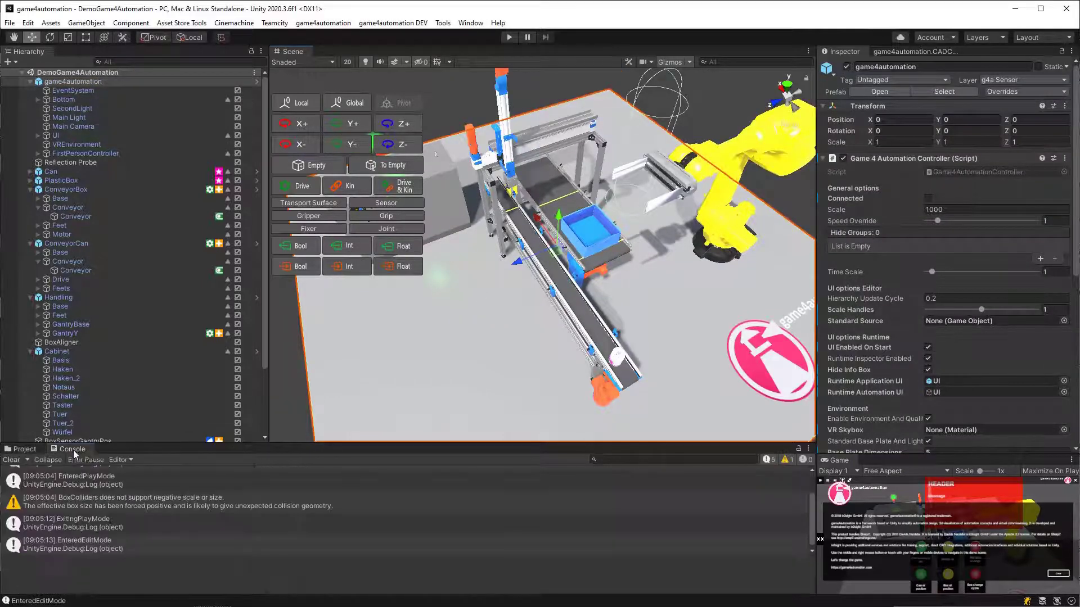
left_click(24, 450)
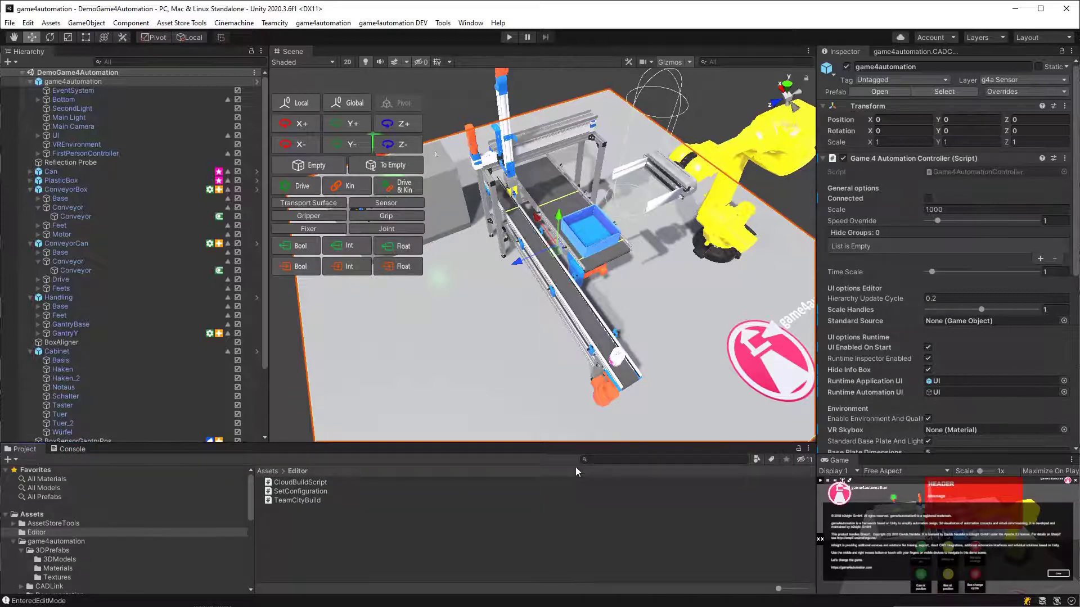
scroll(692, 254, "down", 3)
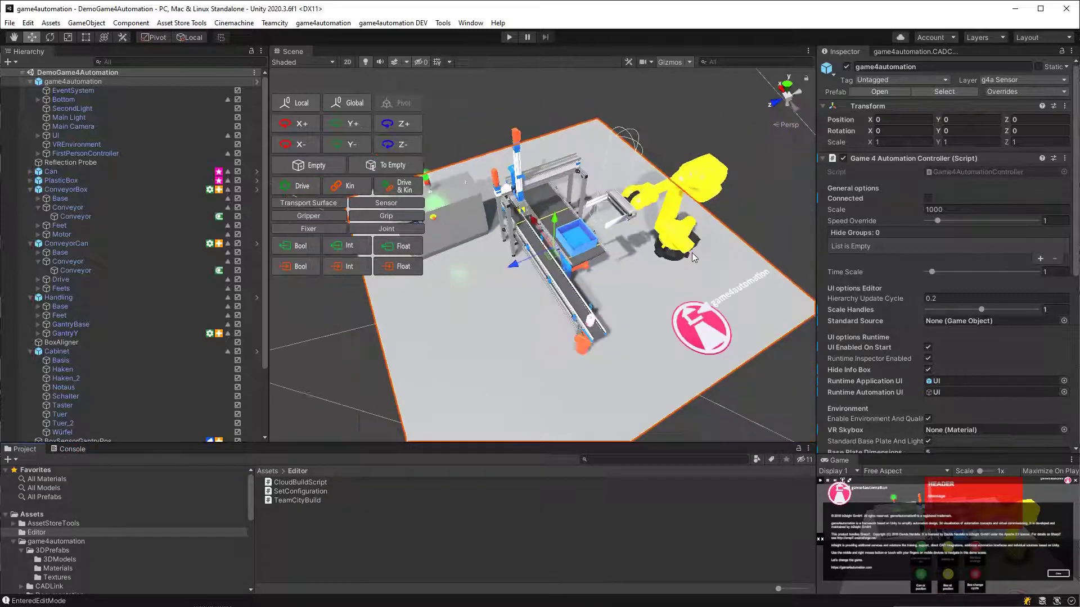
scroll(693, 256, "up", 2)
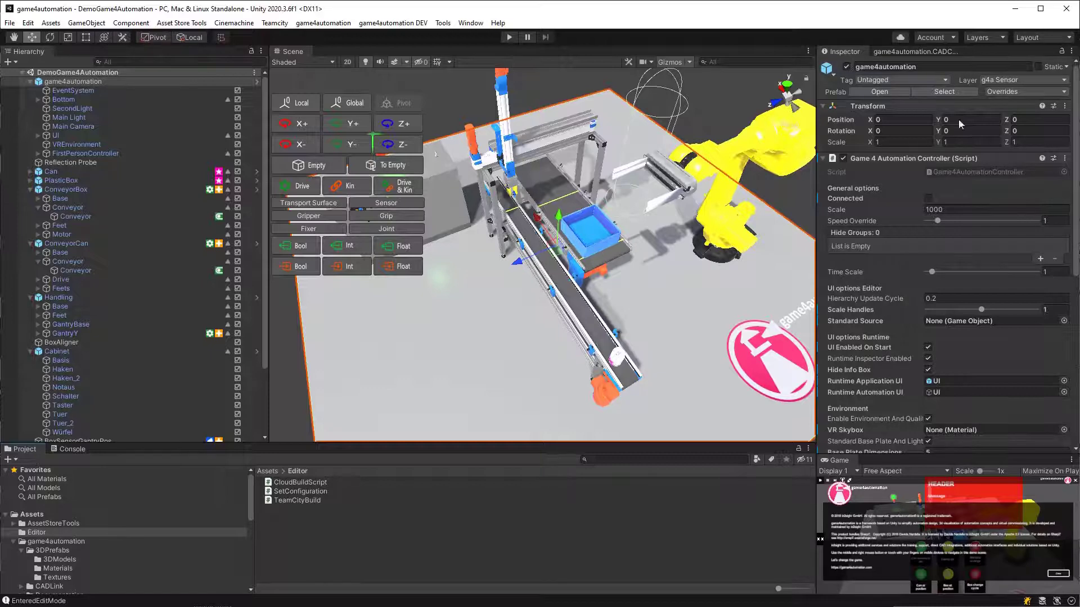
Look through the layers available for the game4automation object and apply the game4automation standard settings.
left_click(1027, 81)
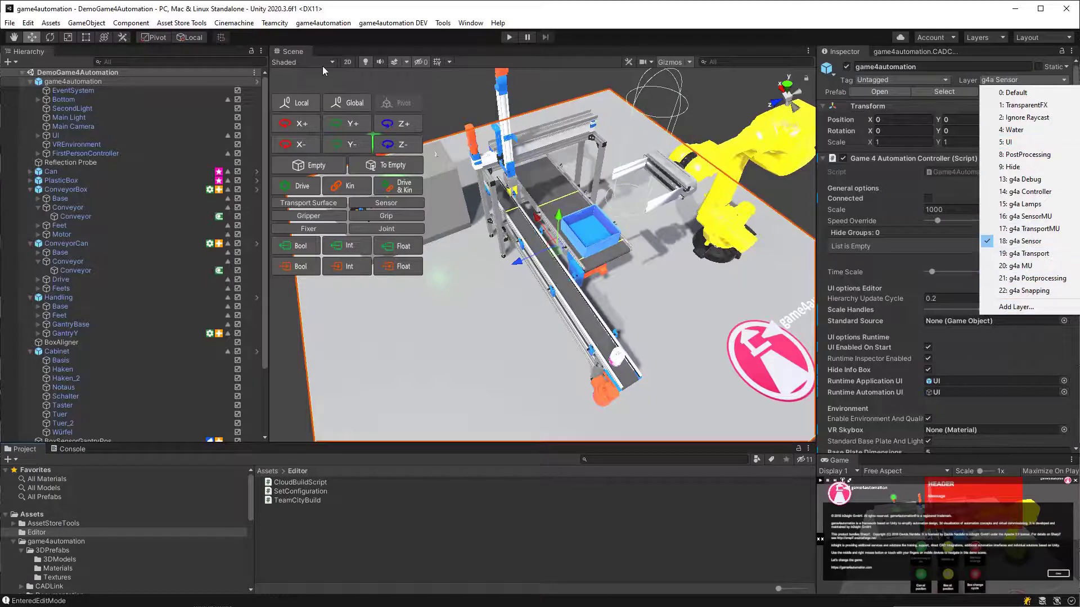
left_click(323, 23)
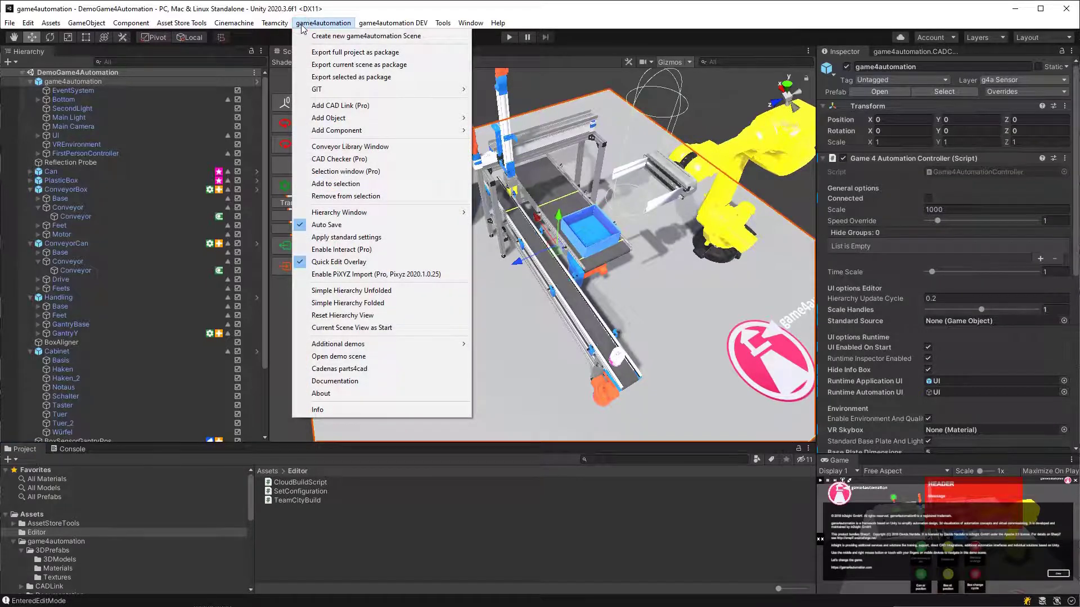
left_click(351, 239)
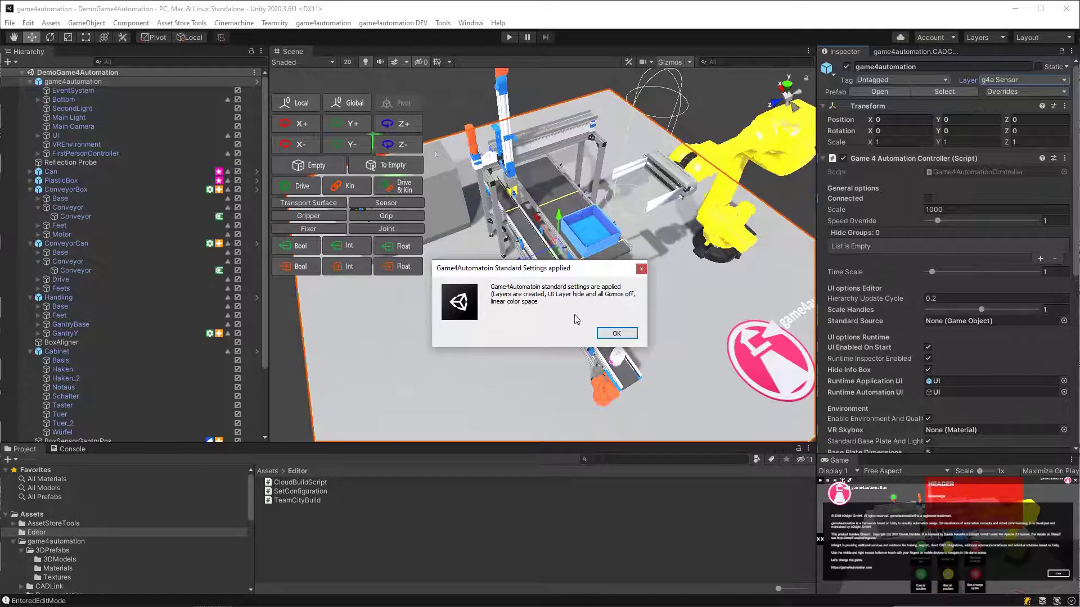
left_click(616, 333)
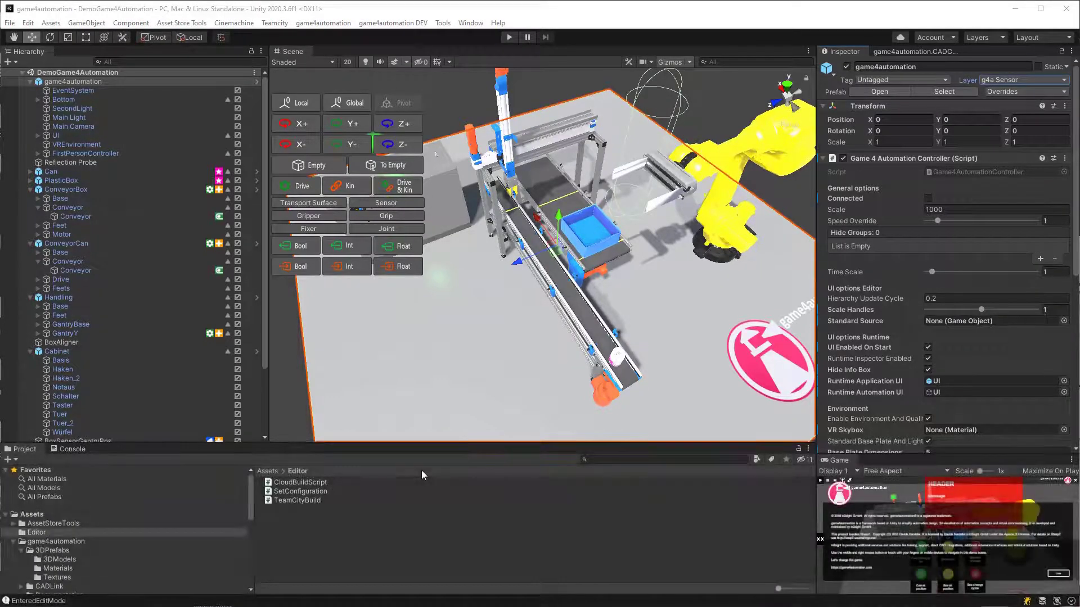
Show the Console and switch to File Explorer to examine the project folder's Library, ProjectSettings and game4automation.sln entries.
left_click(72, 448)
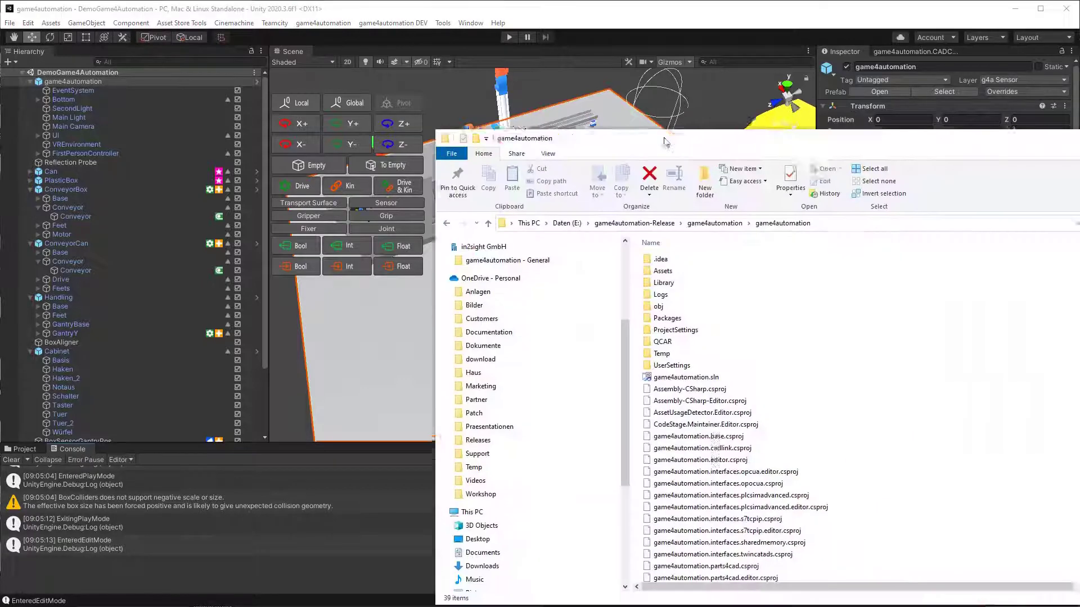
left_click_drag(661, 140, 462, 104)
left_click(456, 249)
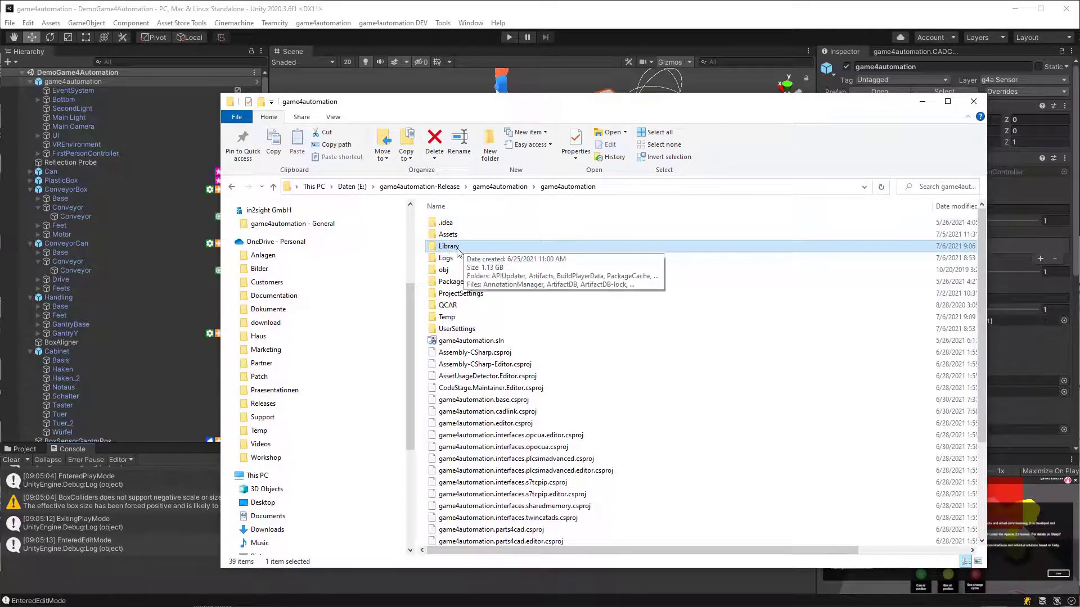
left_click(497, 295)
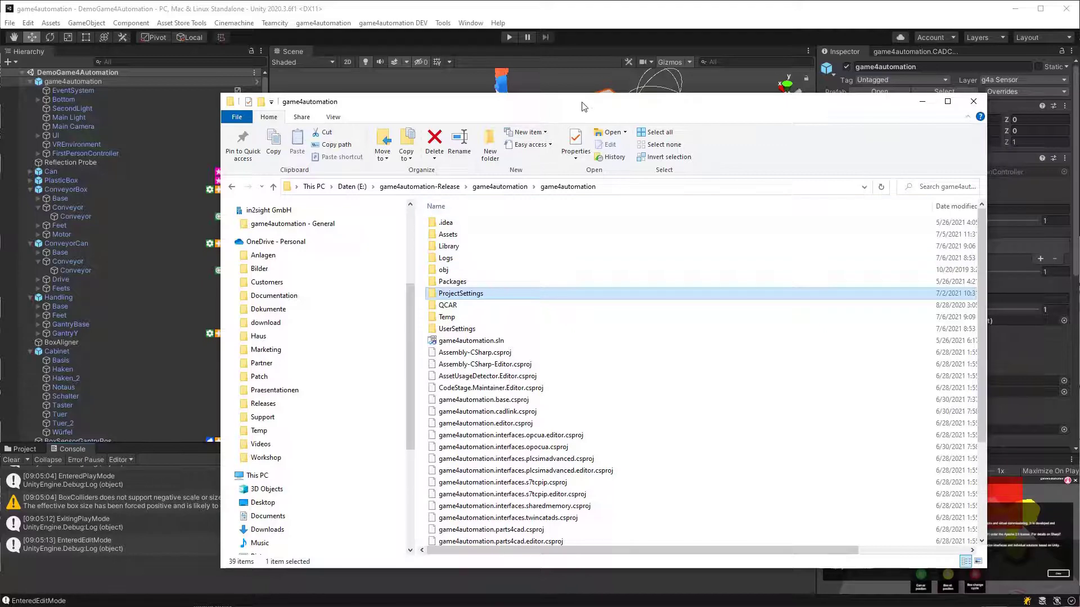
left_click_drag(583, 102, 514, 91)
left_click(494, 331)
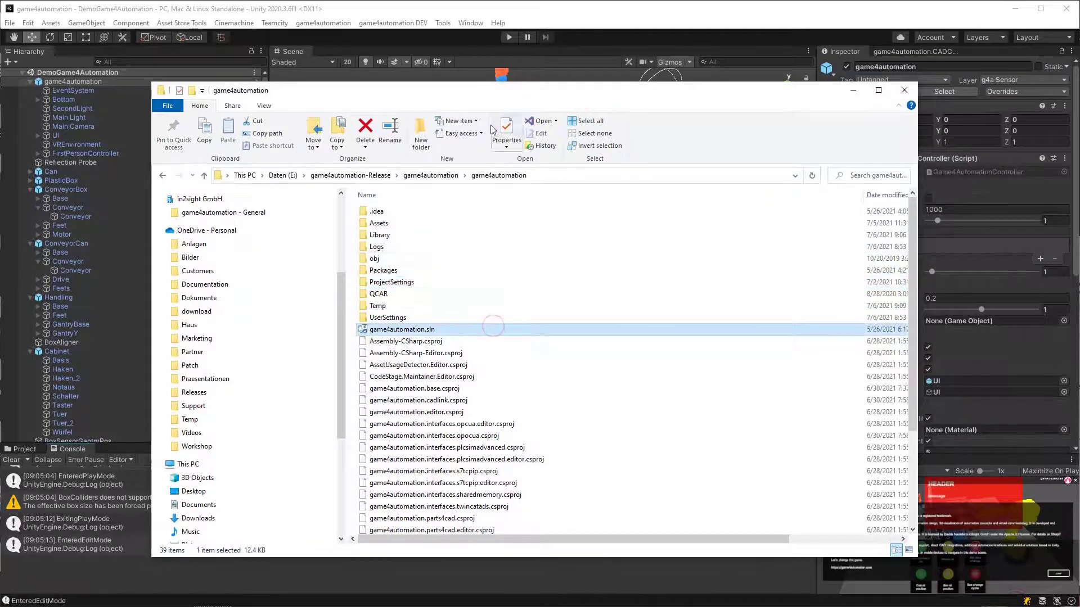
left_click(378, 237)
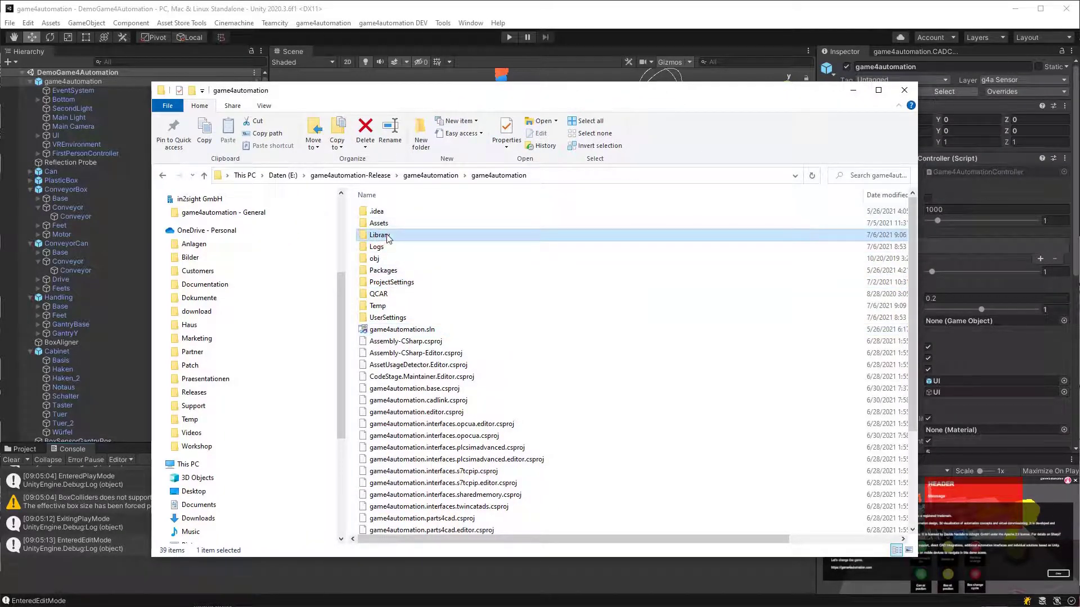
mouse_move(388, 239)
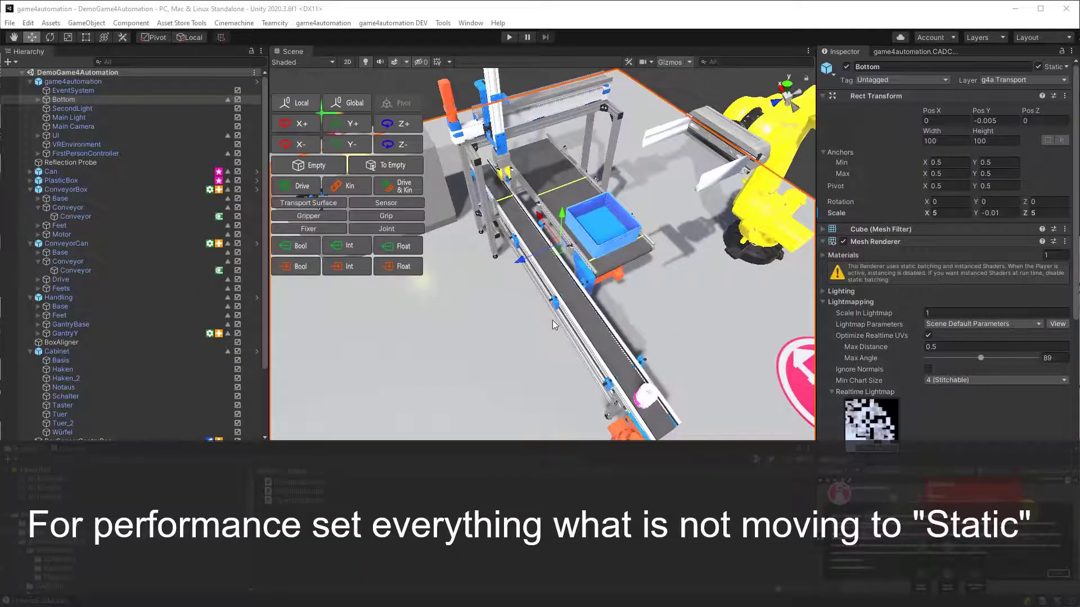
Compare the Static setting of the Handling object with that of its moving GantryY axis.
left_click_drag(552, 319, 612, 319, "alt")
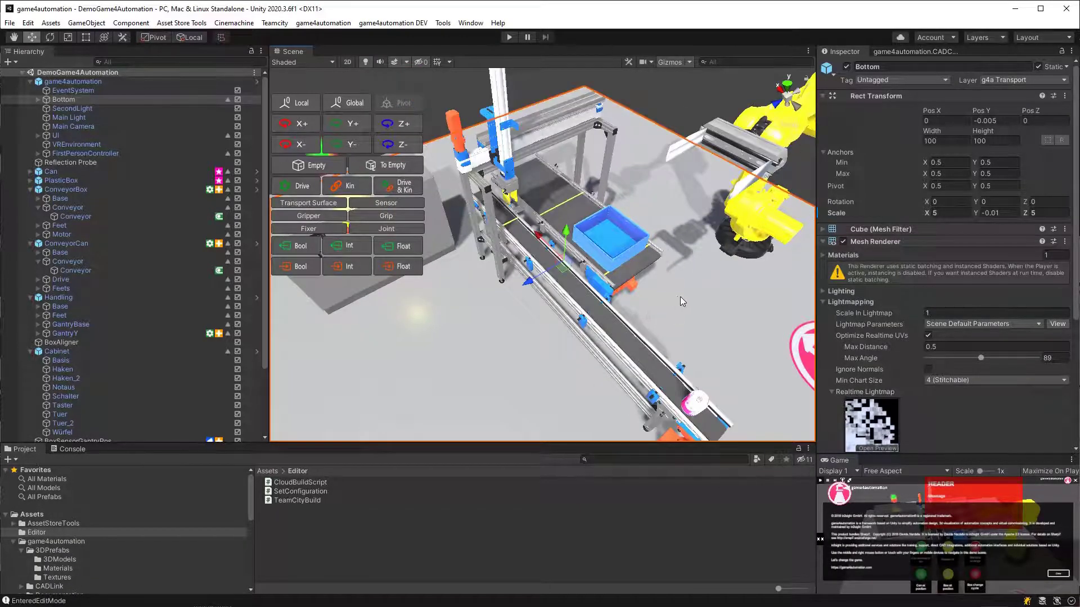
left_click_drag(706, 294, 683, 304, "alt")
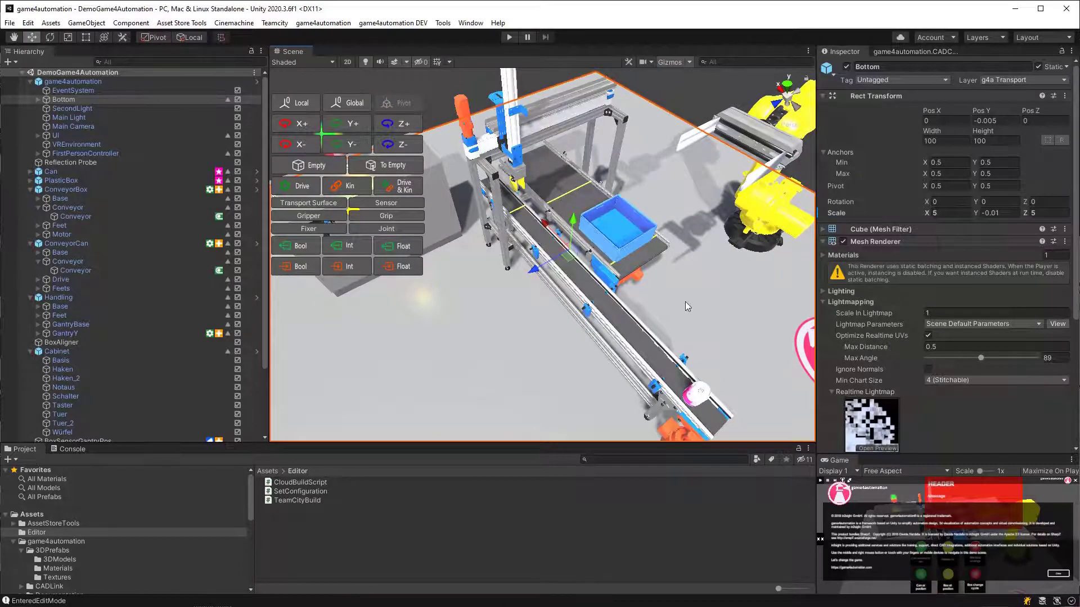
left_click_drag(685, 301, 671, 304, "alt")
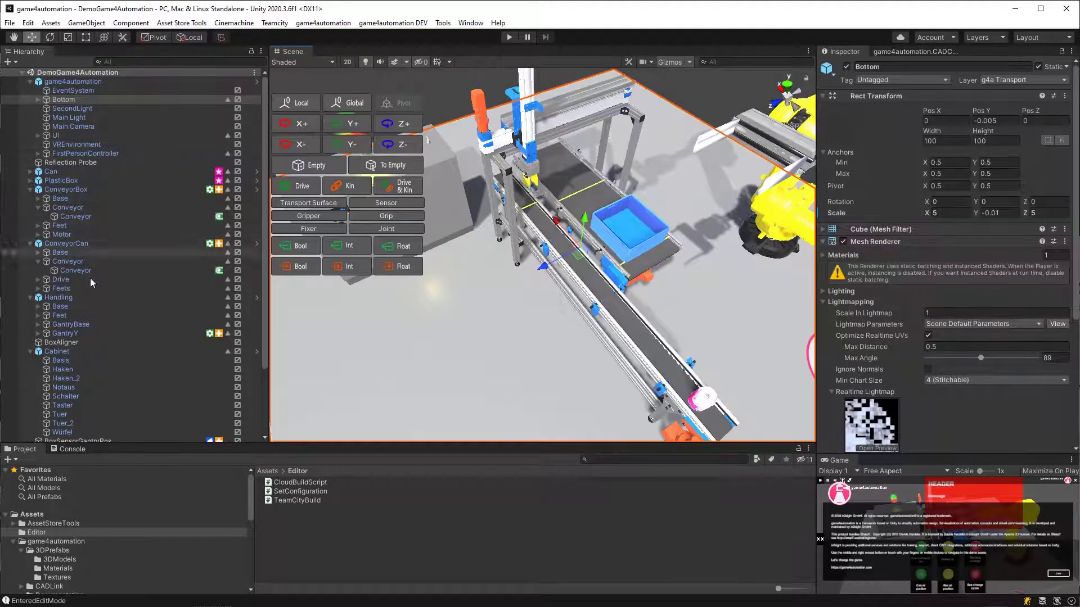
left_click(85, 297)
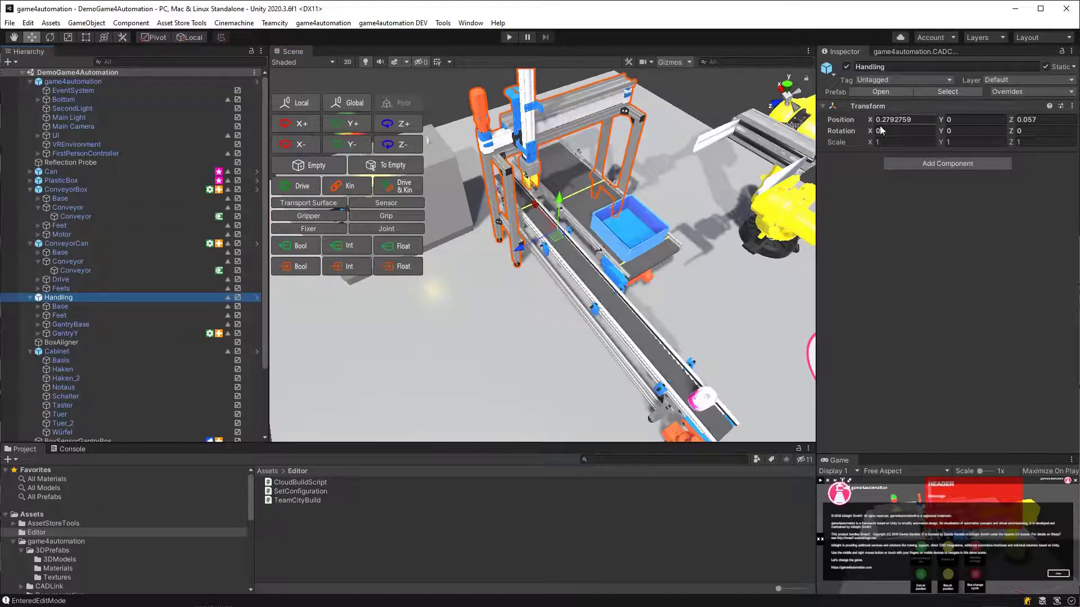
left_click(112, 334)
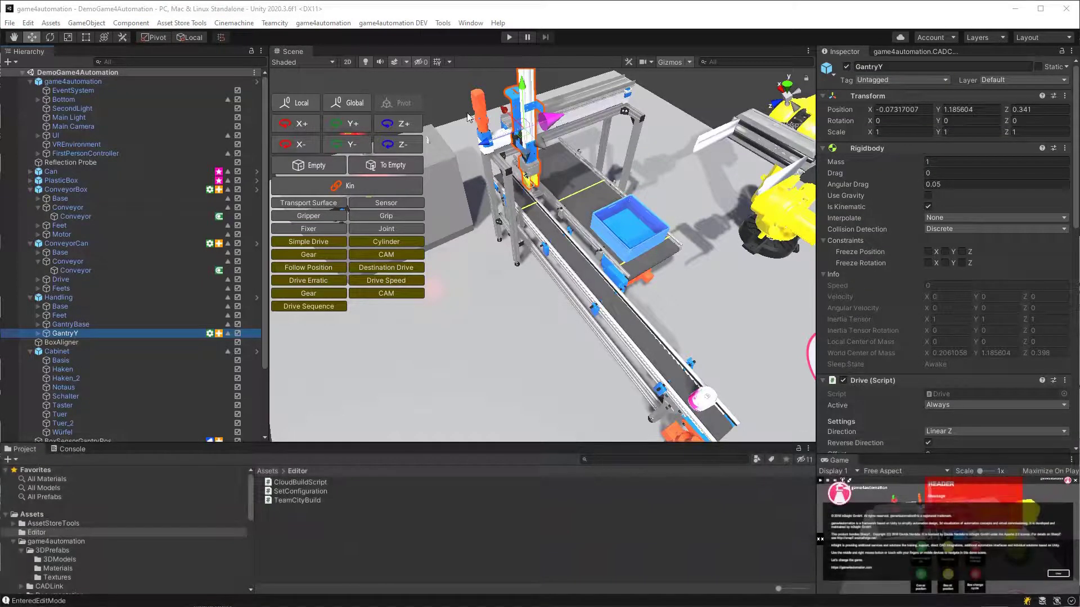
Open the additional game4automation demo scene Gripping MUs.
left_click(323, 23)
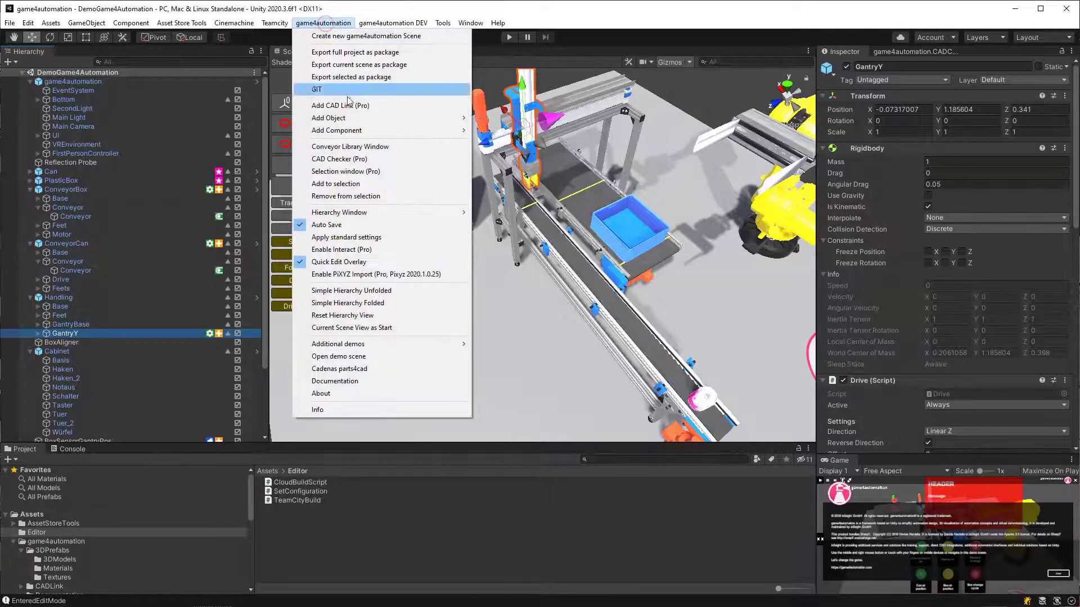
mouse_move(381, 344)
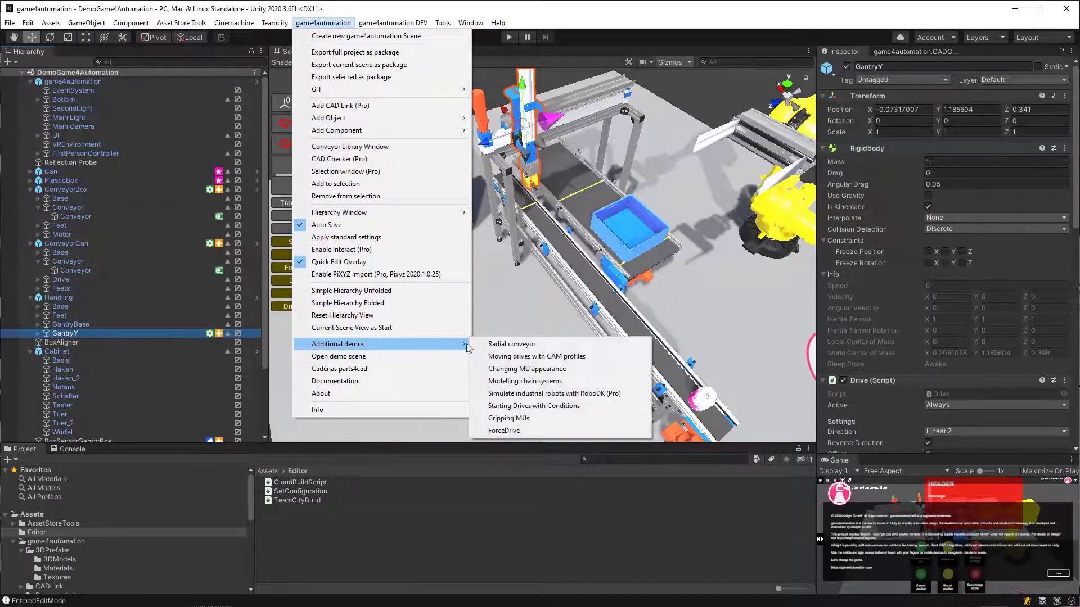
left_click(535, 421)
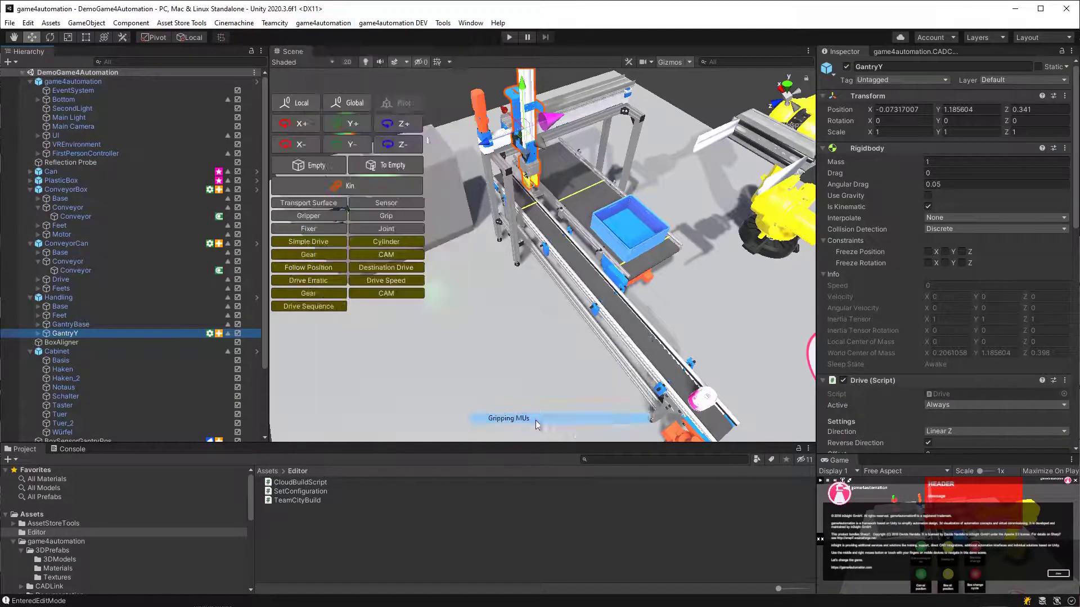
Look over the gripper examples in the DemoGripping scene, run the simulation and watch the grippers handle their parts.
scroll(554, 292, "up", 5)
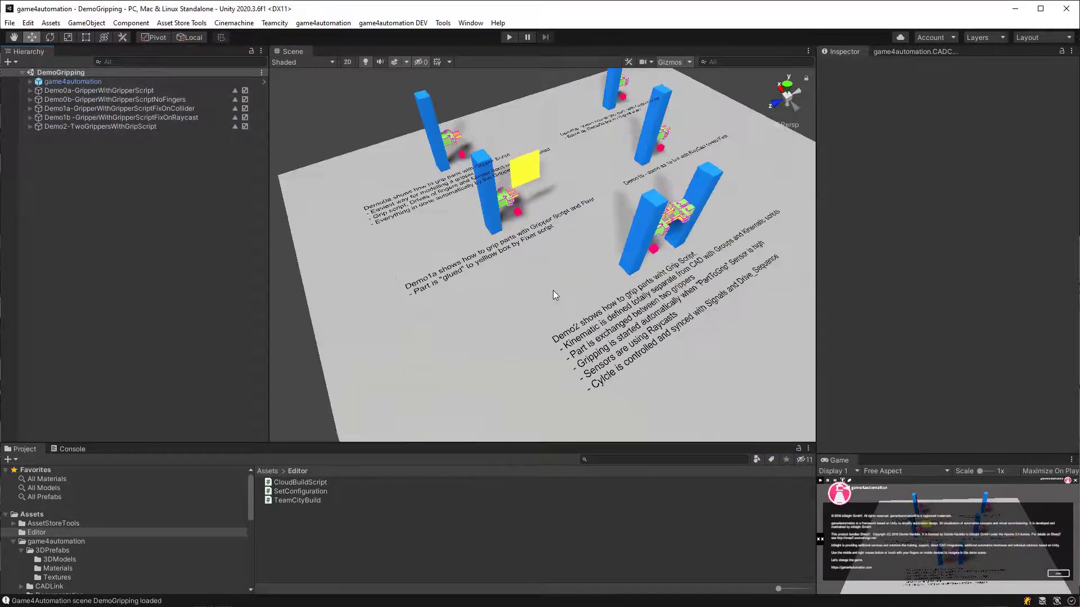
middle_click_drag(552, 290, 466, 334)
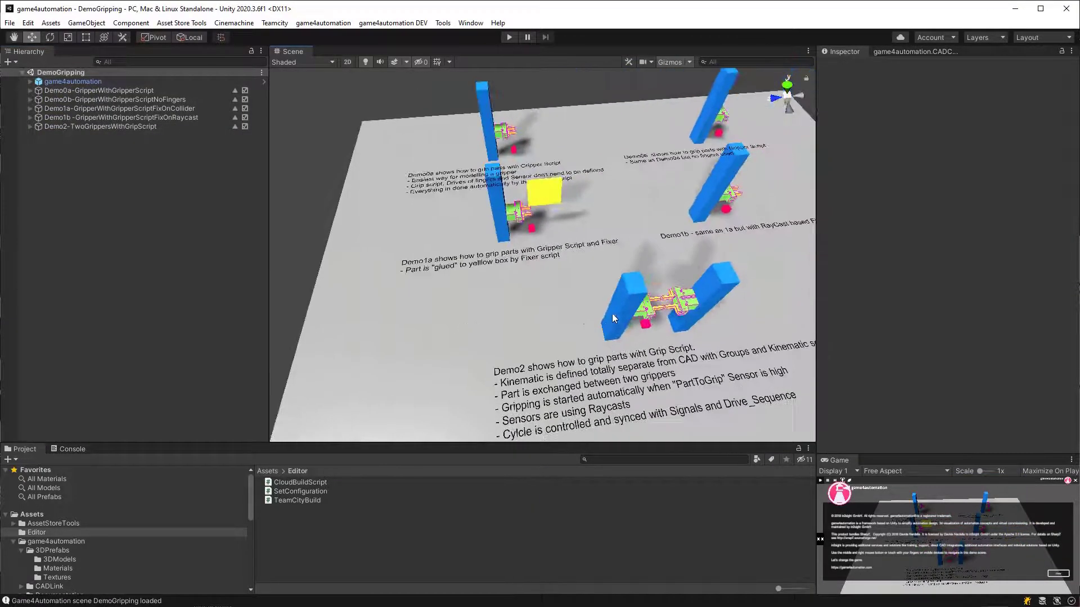
left_click_drag(611, 313, 471, 326, "alt")
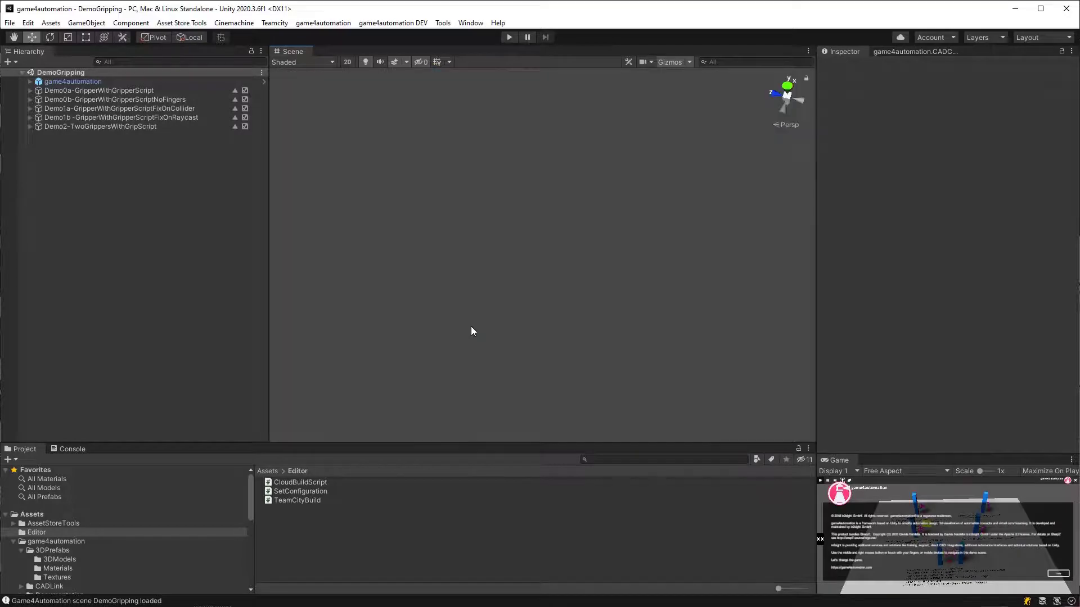
middle_click_drag(475, 325, 492, 347)
scroll(501, 332, "down", 5)
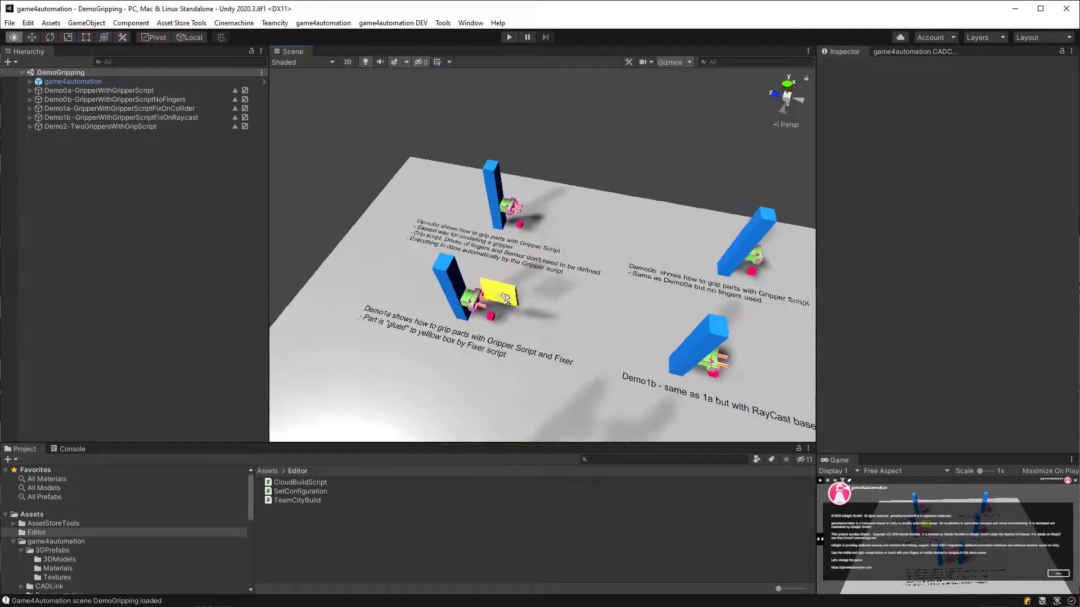
scroll(512, 296, "up", 3)
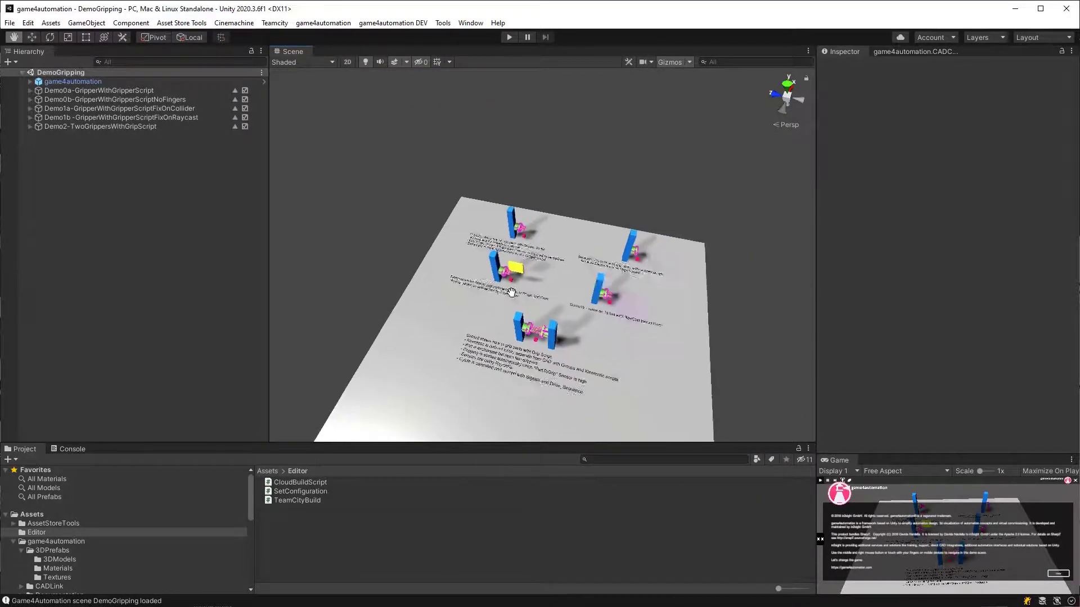
left_click(506, 40)
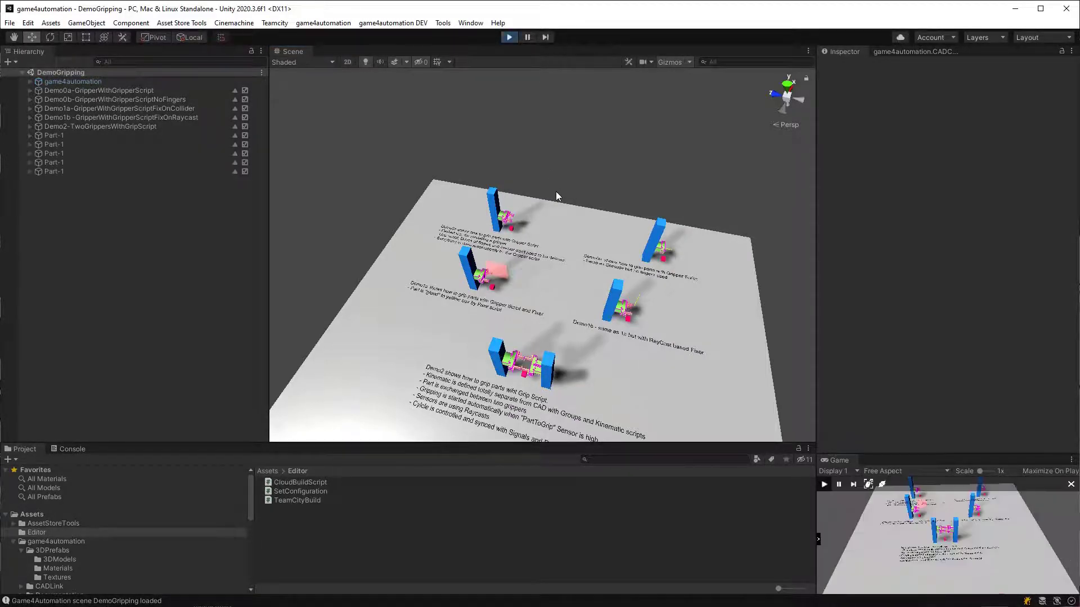
left_click_drag(556, 191, 607, 307, "alt")
scroll(574, 280, "up", 4)
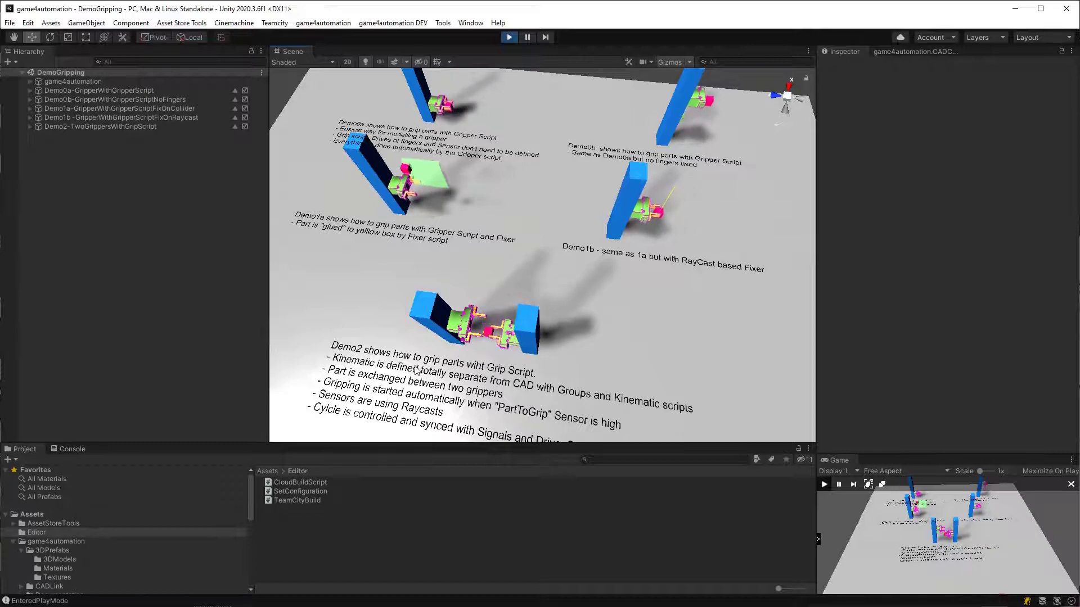
right_click_drag(461, 320, 534, 307)
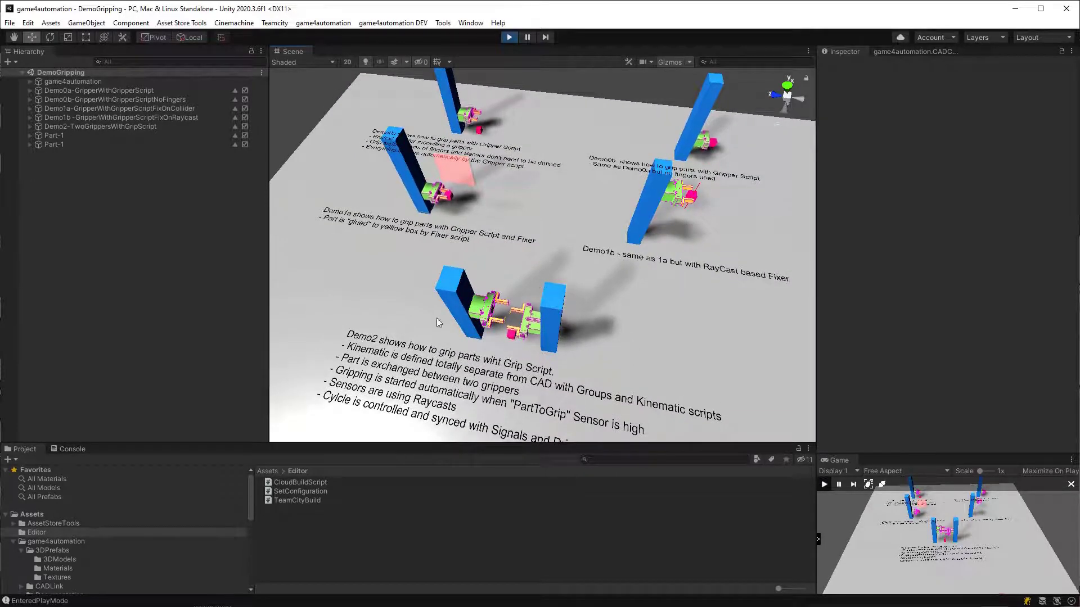
middle_click_drag(522, 238, 526, 248)
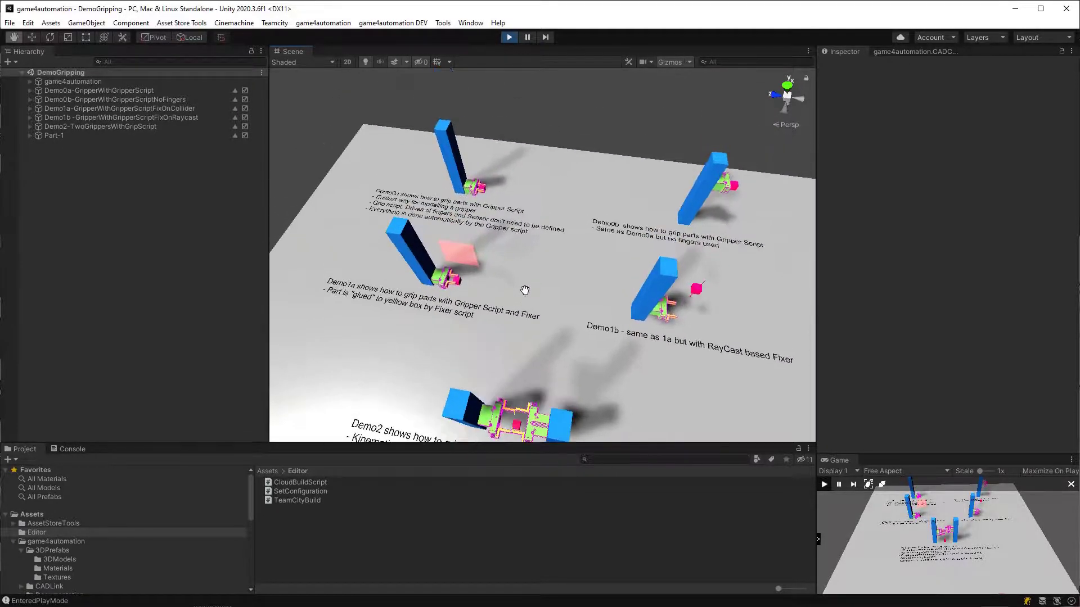
Examine the Drive_Sequence steps of the Kinematic object in Demo0a-GripperWithGripperScript, from MoveDown through MoveUpAndGlue.
scroll(513, 242, "up", 5)
scroll(513, 245, "down", 5)
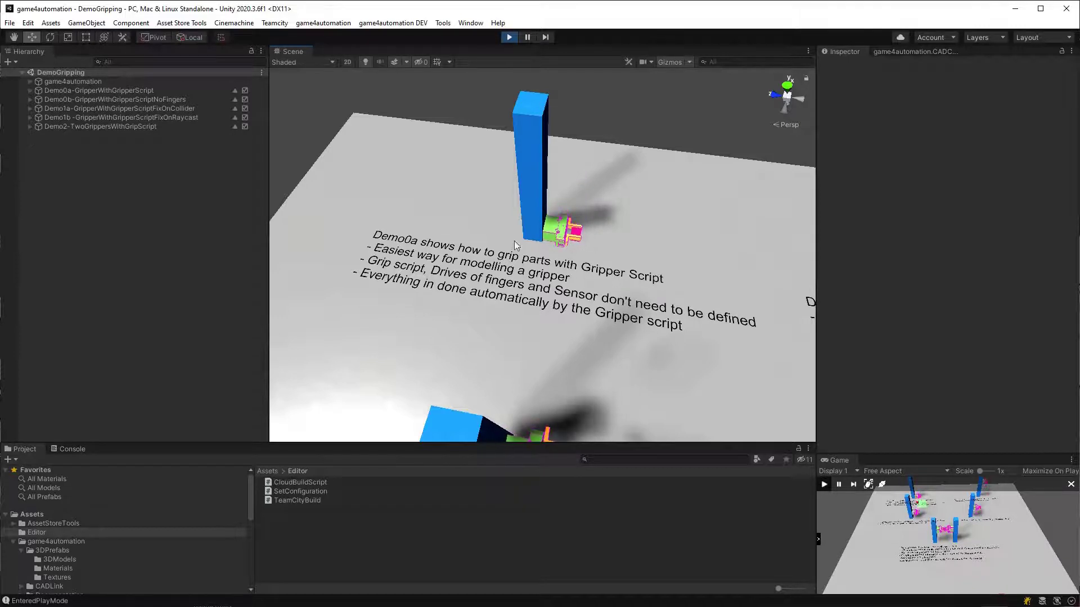
left_click(30, 90)
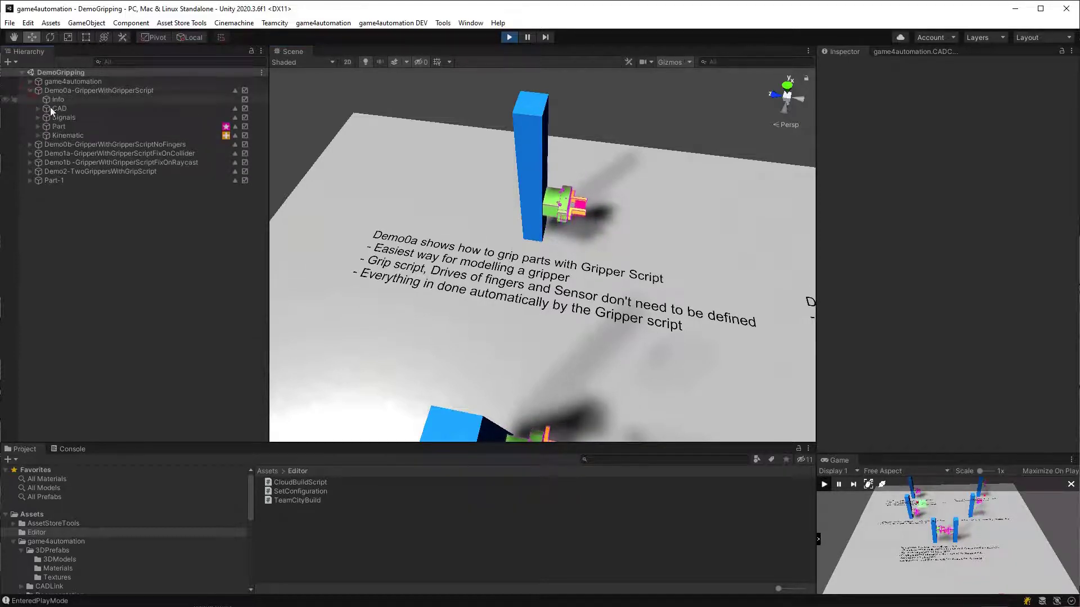
left_click(67, 135)
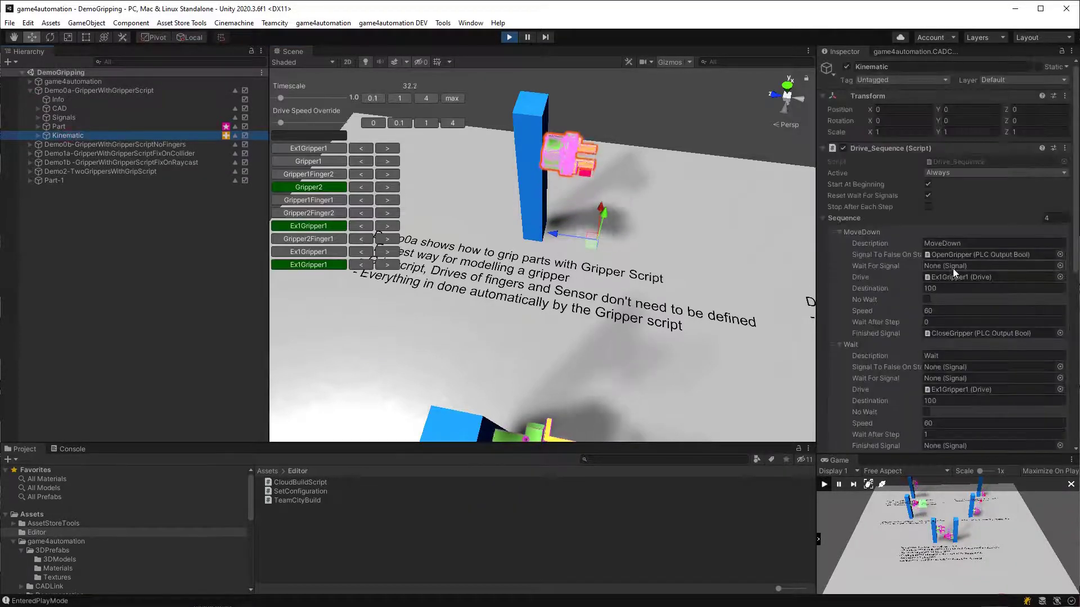
scroll(919, 251, "down", 3)
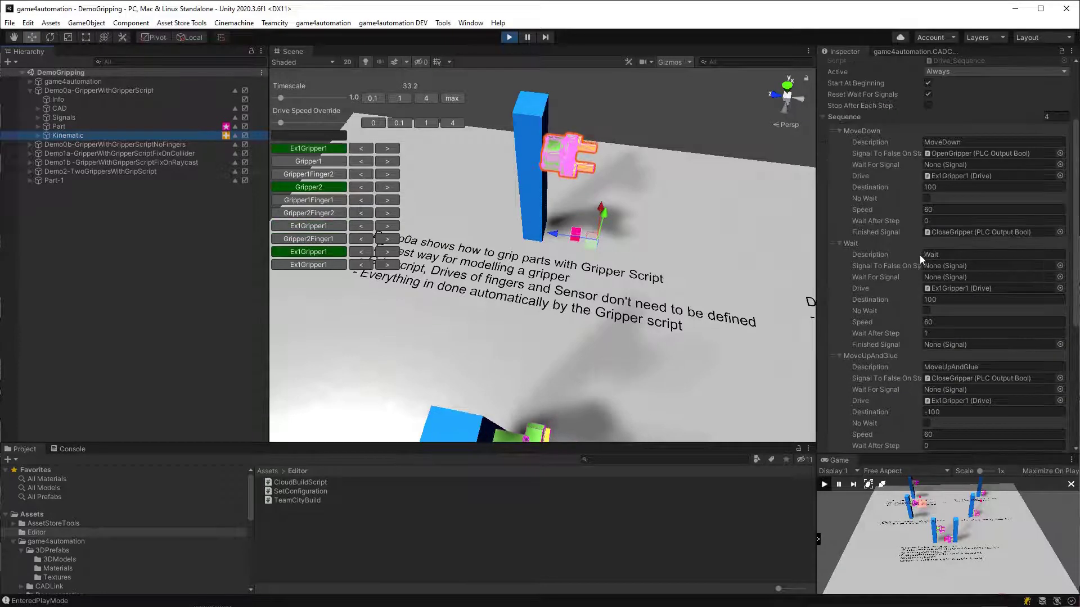
Examine the Gripper script of Demo0a's Ex1Gripper1 and locate the object referenced as its Left Finger.
left_click(38, 136)
left_click(79, 144)
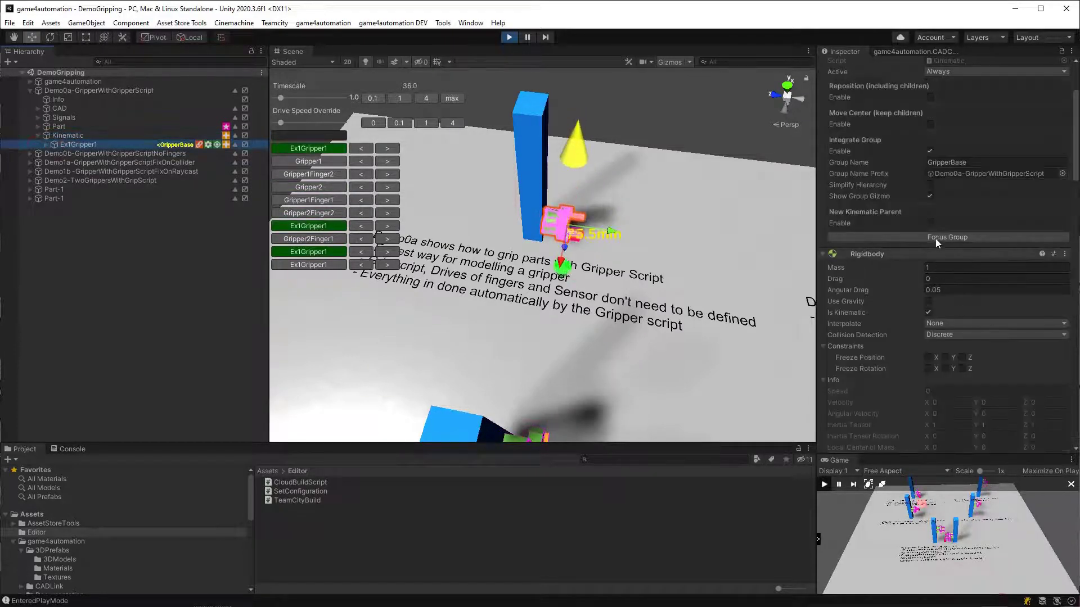
scroll(922, 180, "up", 3)
scroll(908, 269, "down", 9)
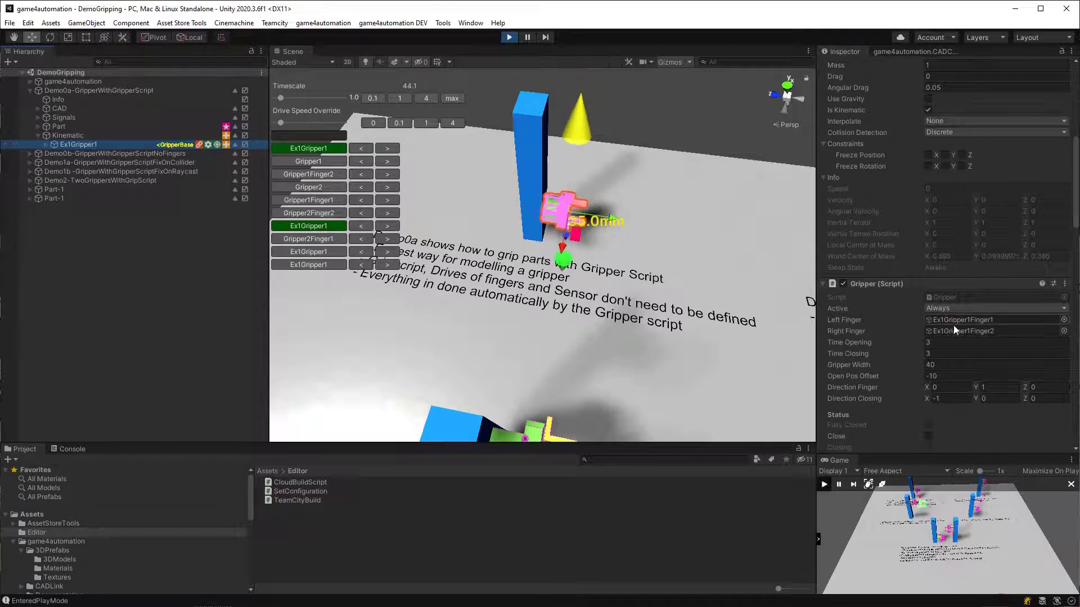
left_click(952, 320)
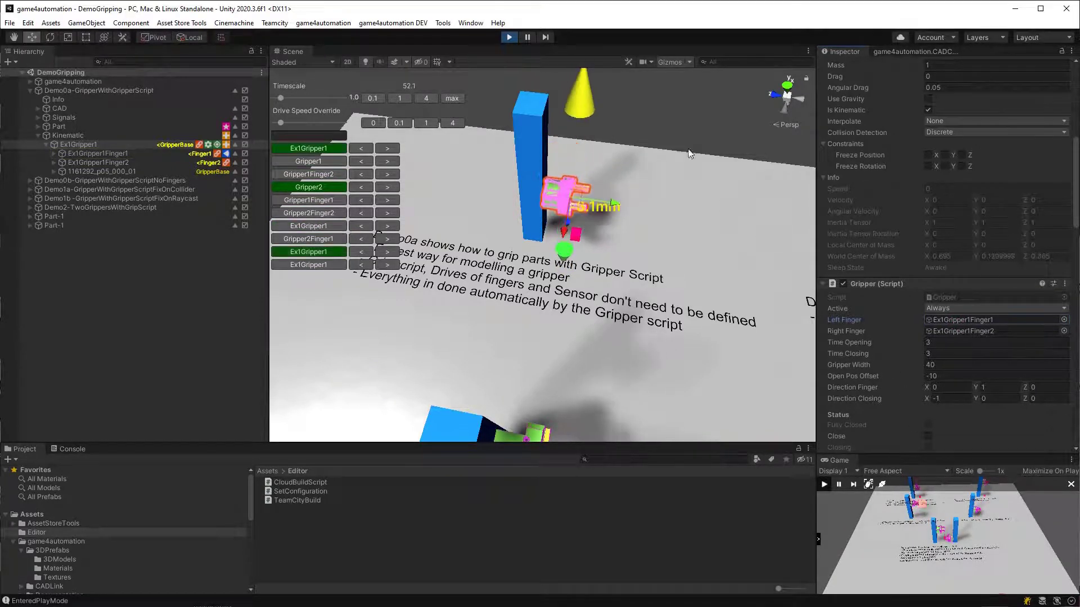
Stop and restart the simulation, and view the moving Demo0a gripper from another angle.
left_click(510, 37)
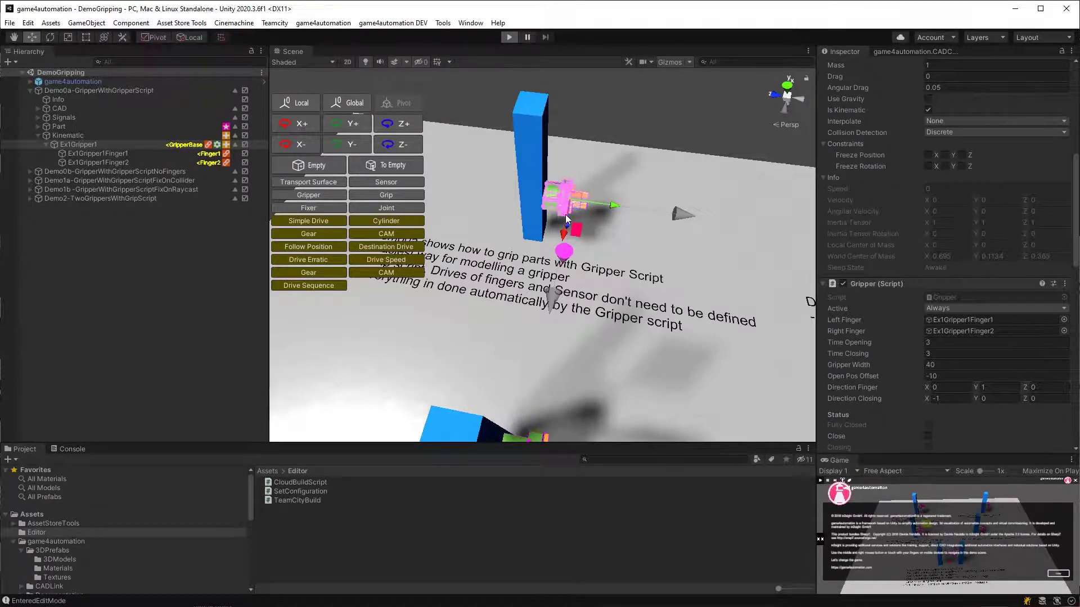
left_click(683, 213)
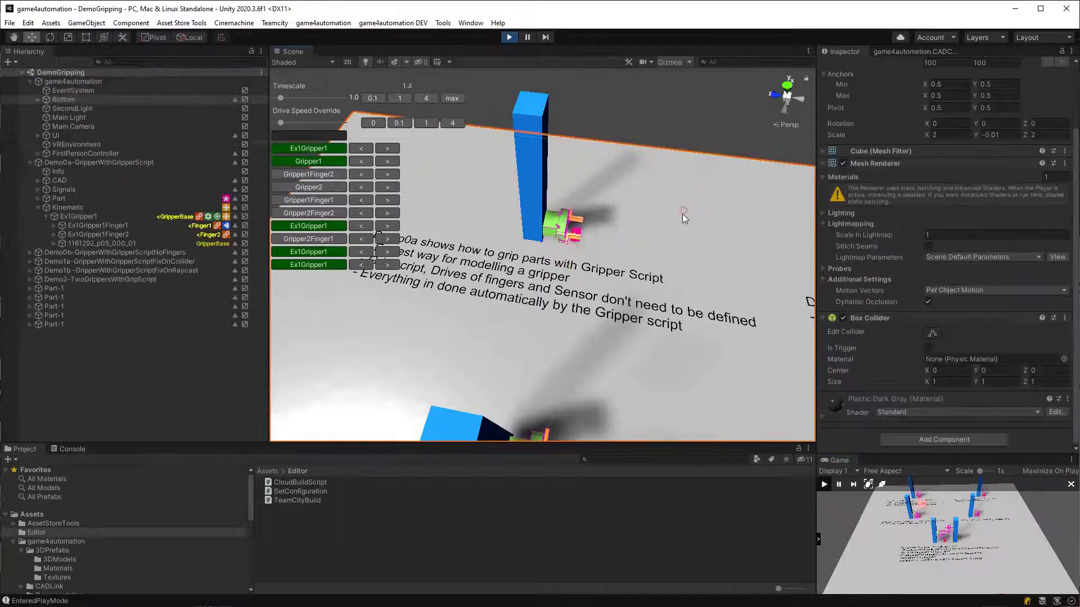
right_click_drag(682, 215, 456, 216)
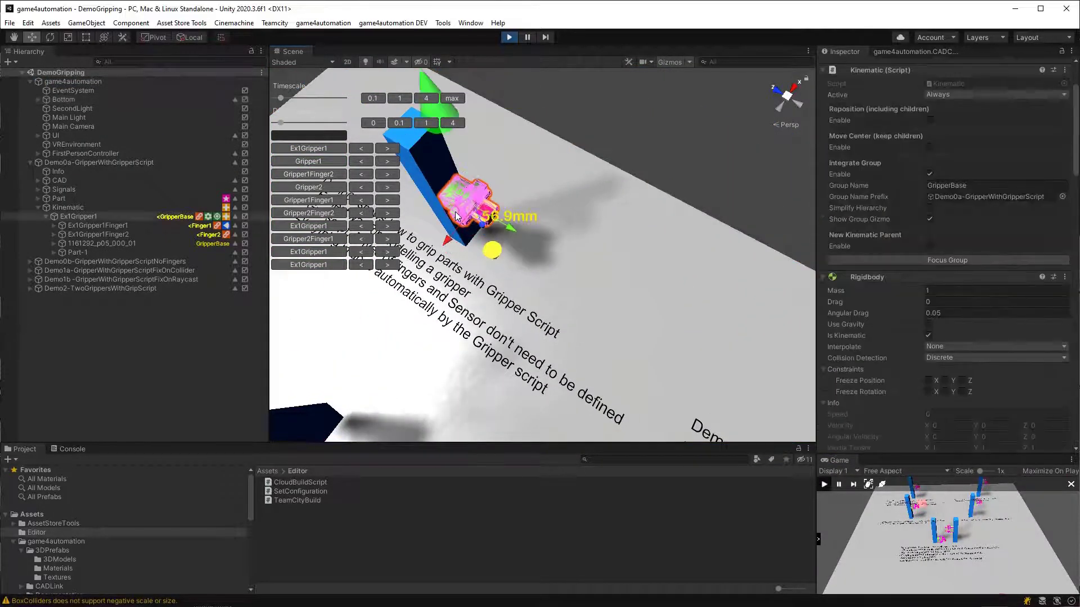
Inspect the Demo0a gripper's mesh up close and review the PLC IOs of Ex1Gripper1's Gripper script.
left_click(457, 217)
key("f")
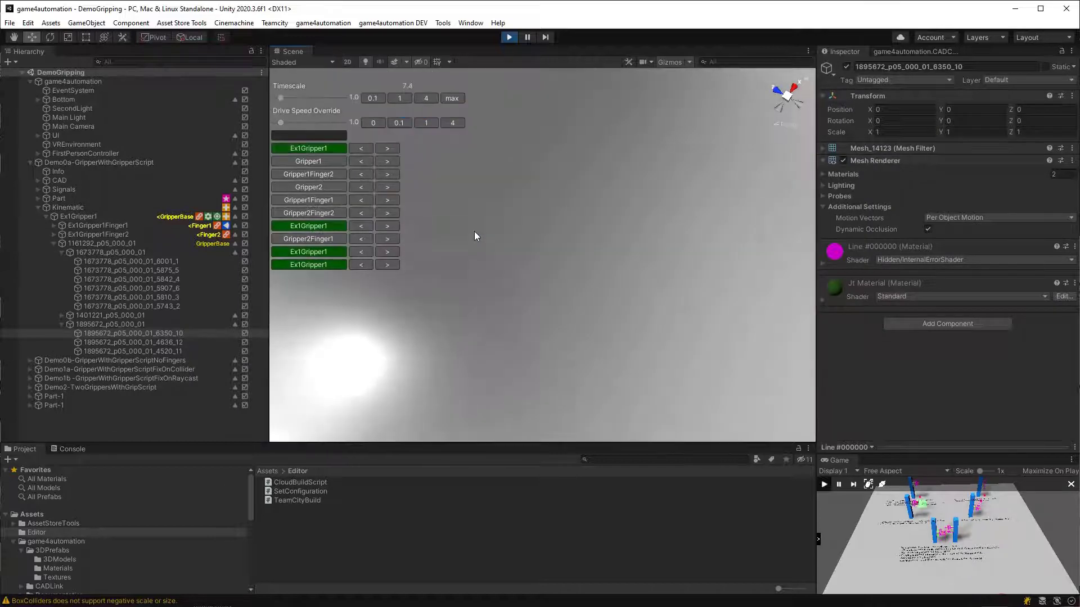
double_click(147, 333)
scroll(468, 306, "down", 10)
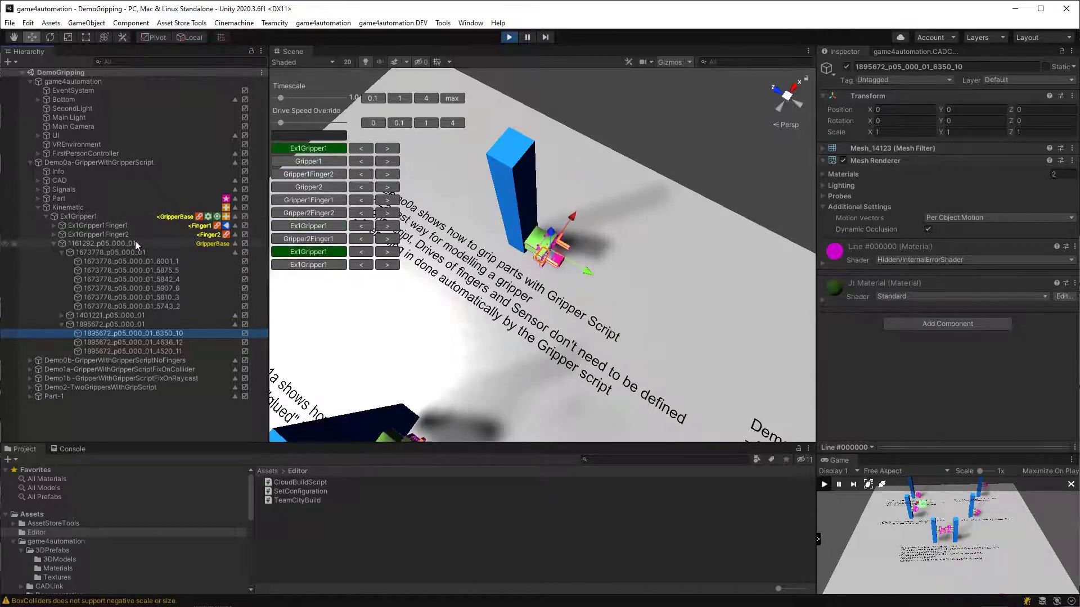
left_click(114, 217)
scroll(970, 356, "down", 10)
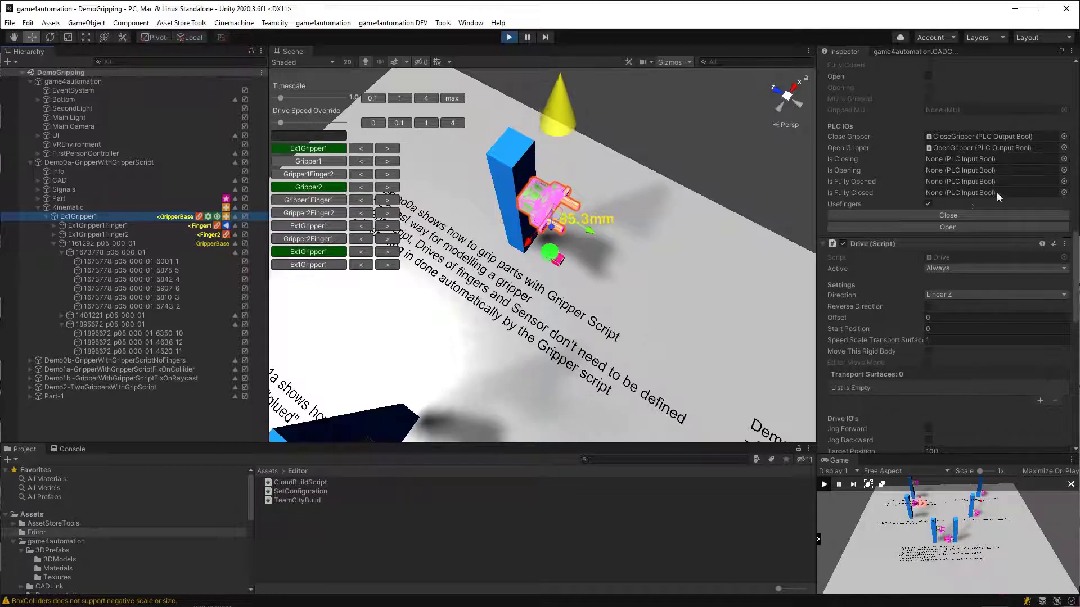
Check the finger settings in the Gripper script of Demo0b's Ex1Gripper1 and watch it grip without fingers.
scroll(965, 208, "up", 4)
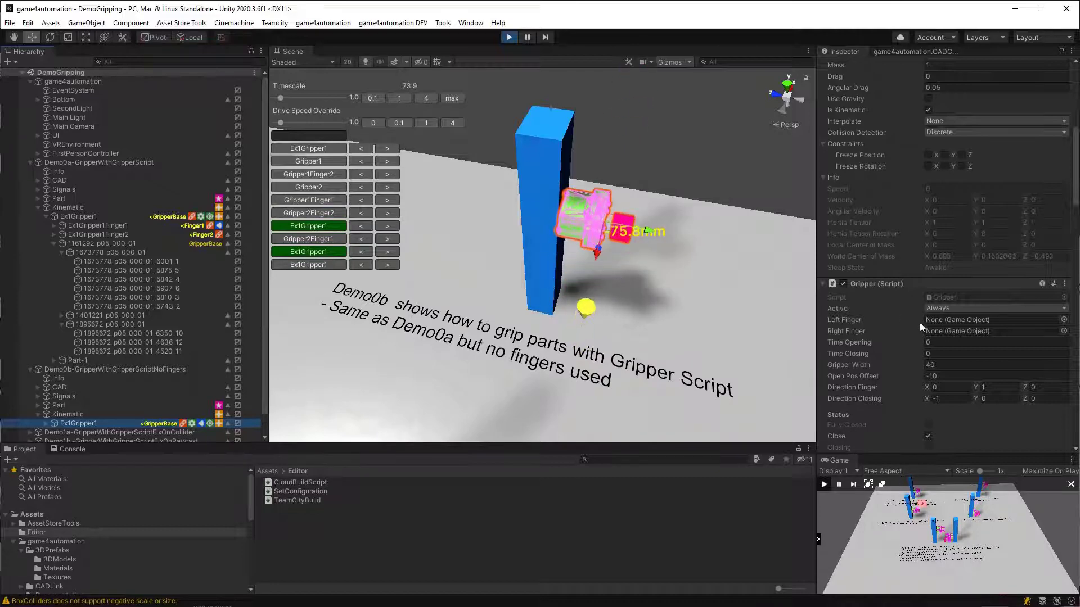
left_click(704, 161)
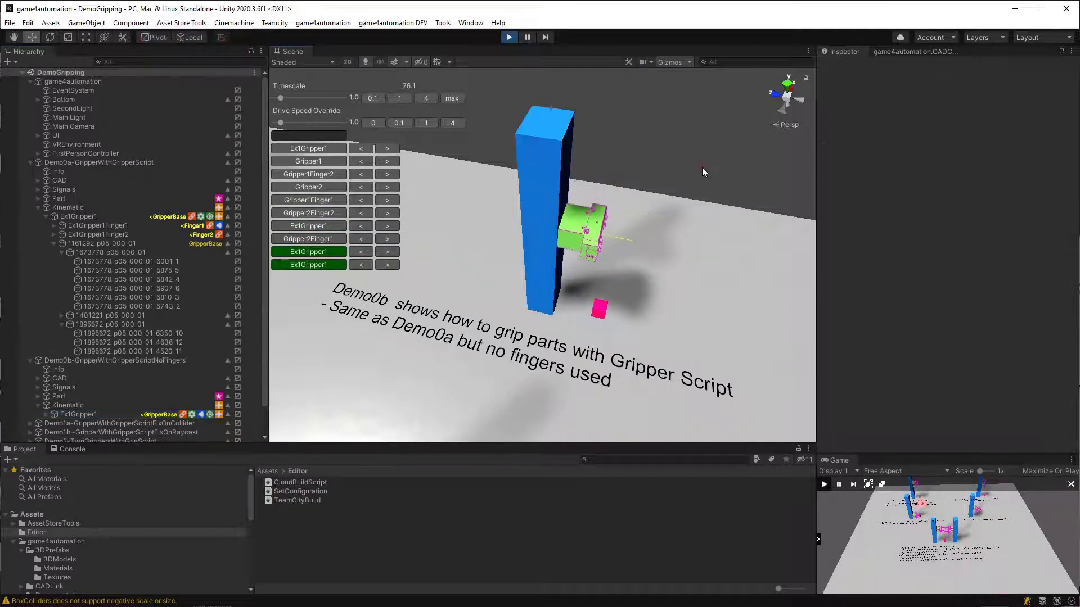
scroll(700, 173, "up", 5)
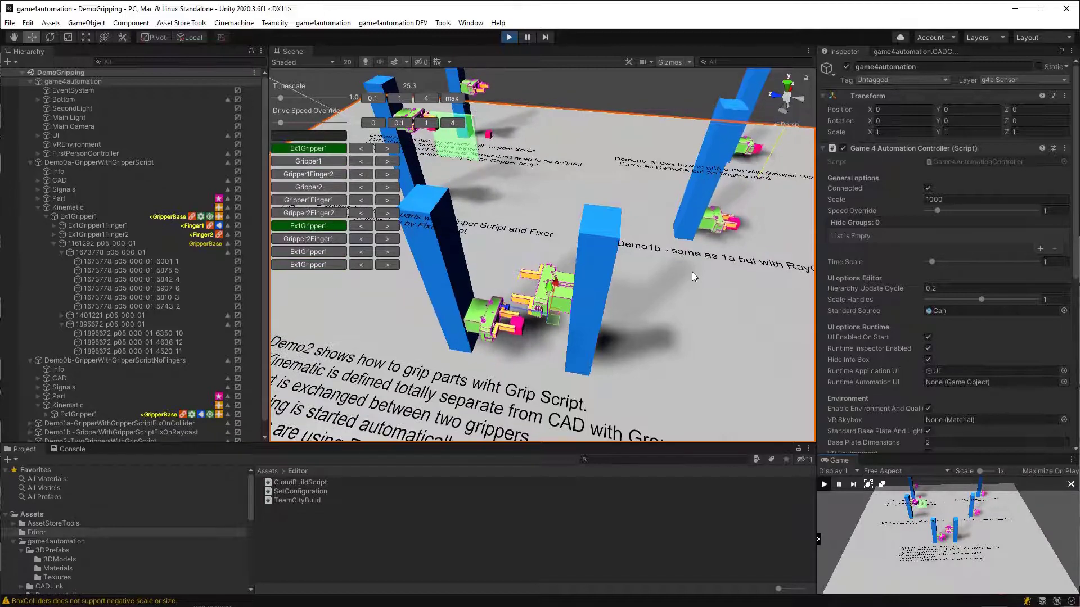
Examine the FixerWithCollider object in Demo1a with its Box Collider and Fixer script while the gripper hands over its part.
scroll(692, 272, "up", 5)
scroll(692, 272, "up", 5)
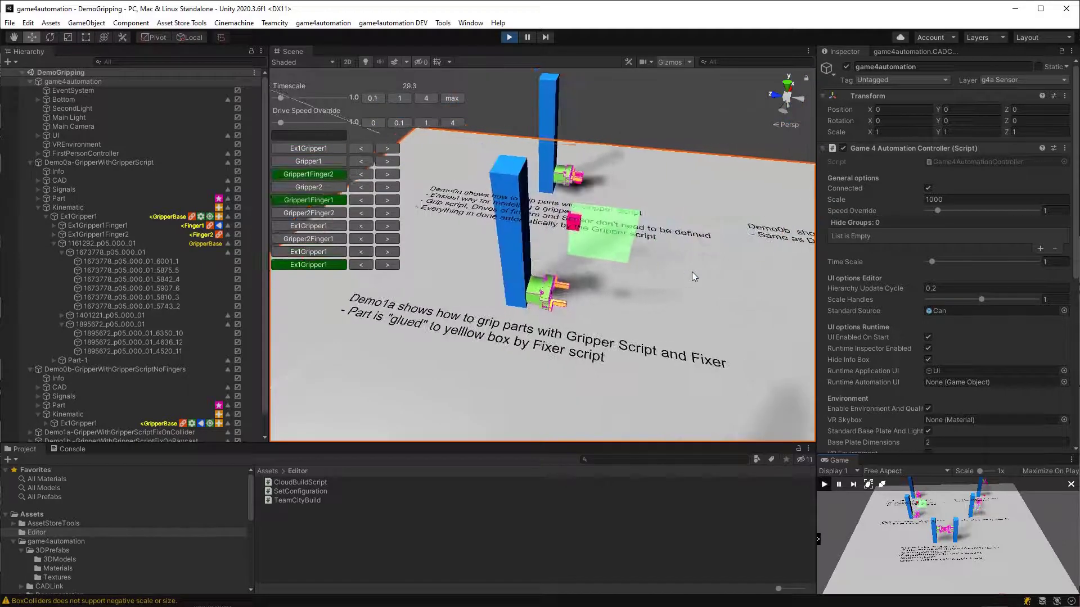
key("Right")
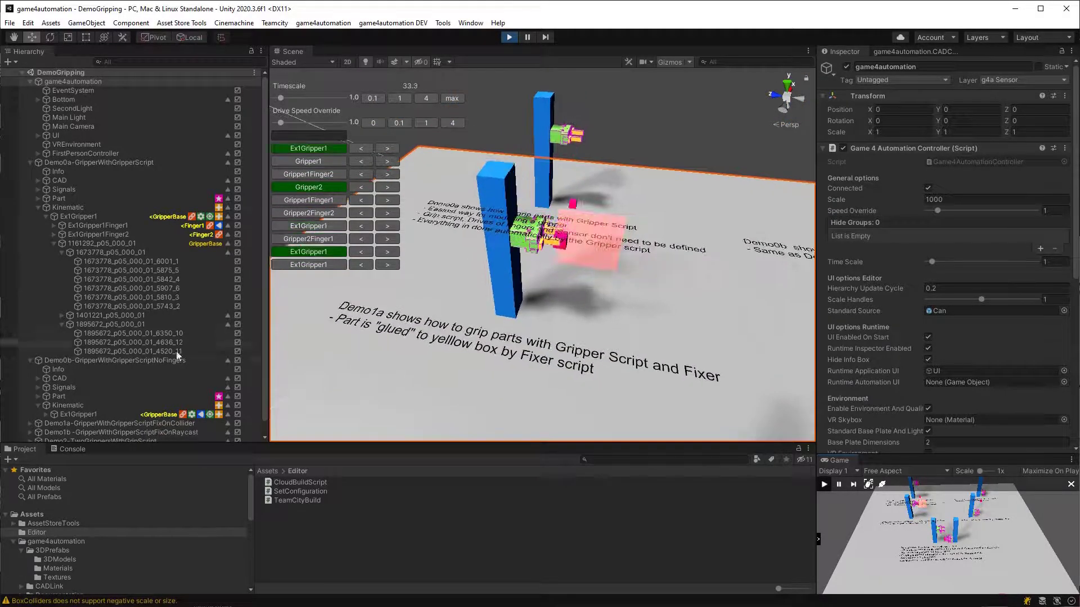
scroll(157, 365, "down", 2)
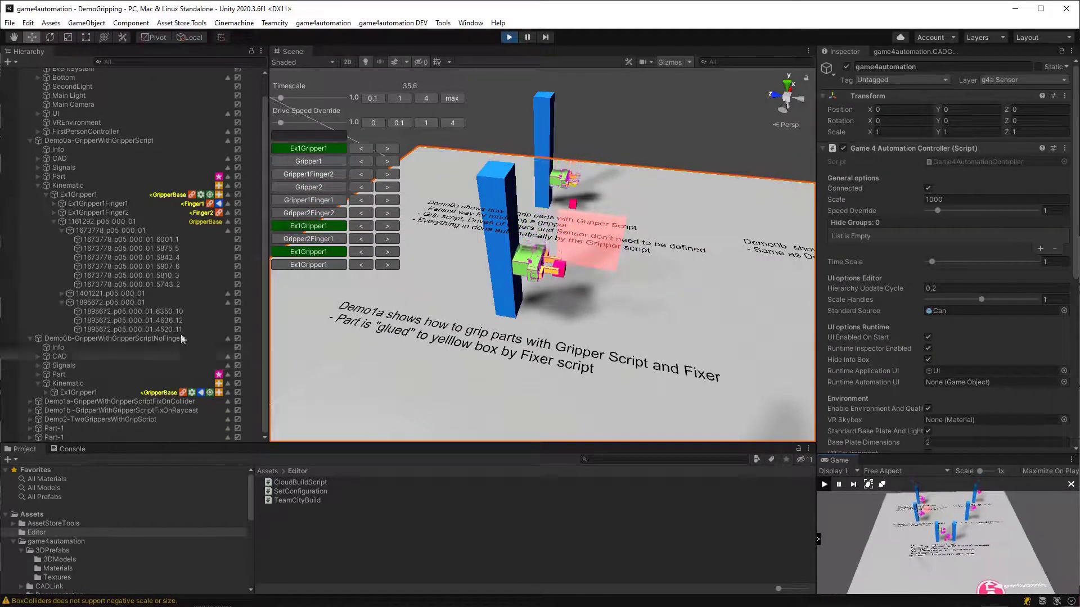
left_click(578, 238)
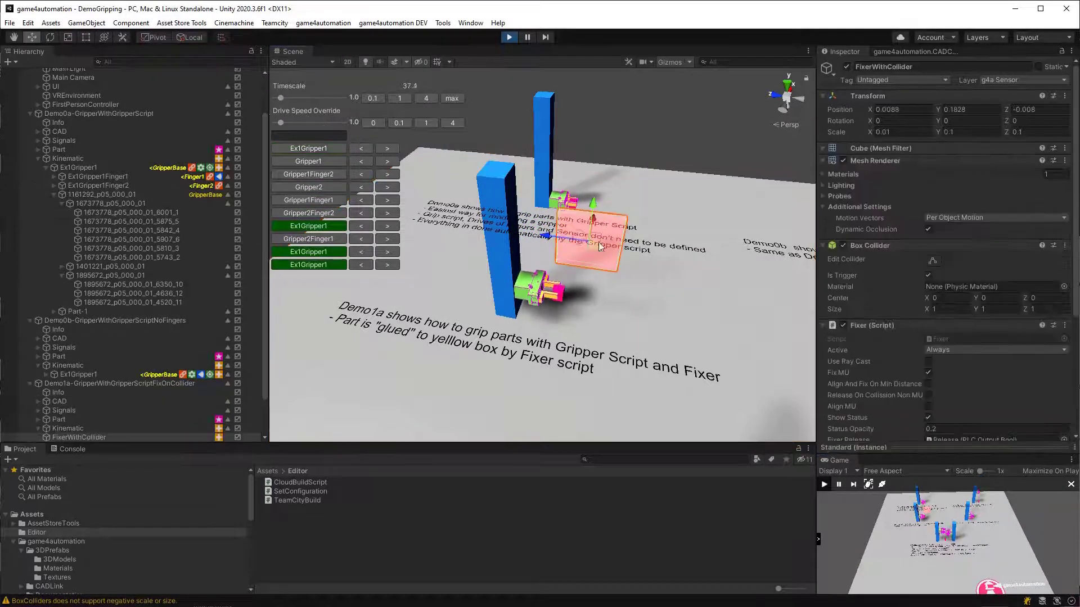
scroll(646, 265, "up", 1)
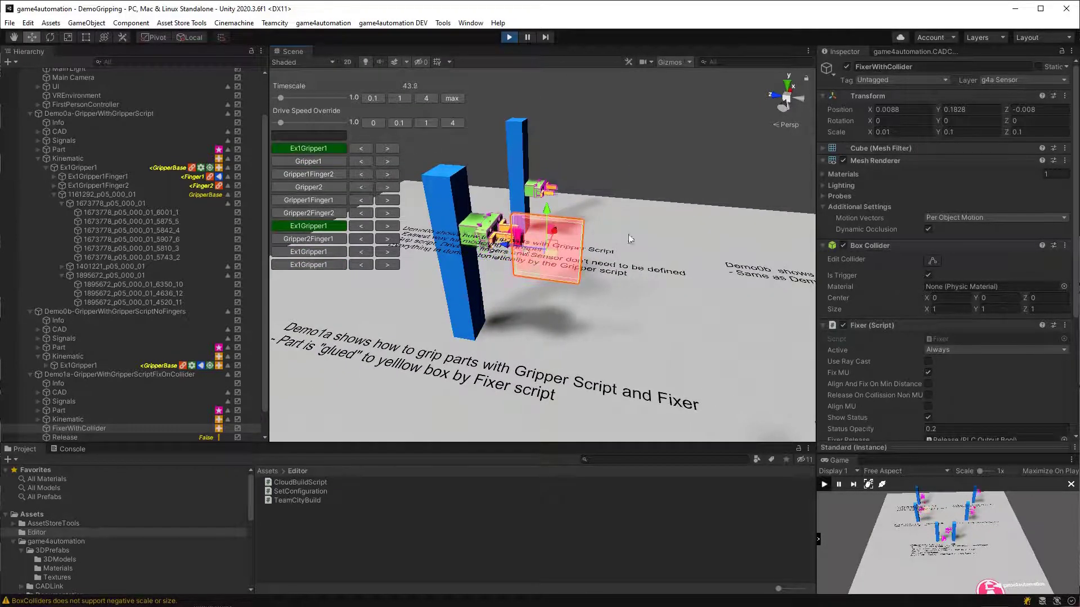
scroll(668, 288, "up", 2)
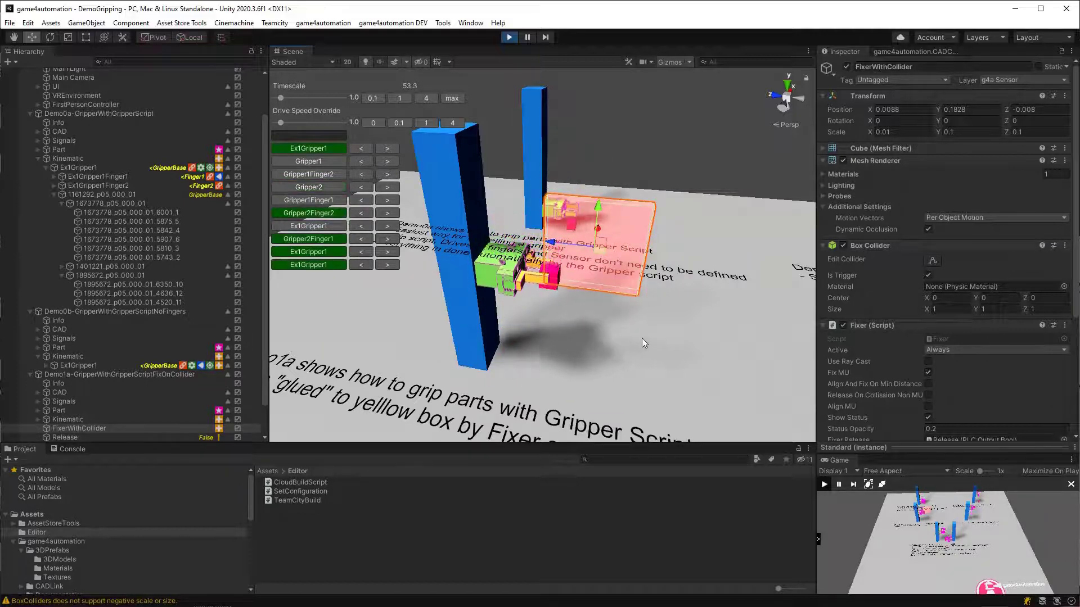
key("f")
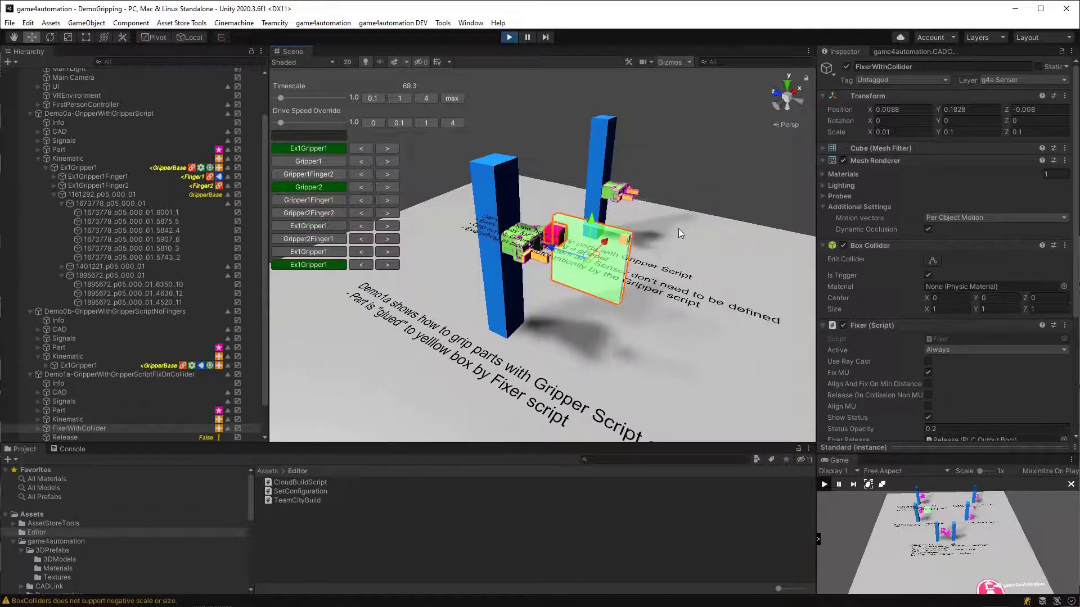
Examine the Fixer script of FixerWithRayCast in Demo1b, including the layers listed under Ray Cast Layers.
scroll(603, 268, "down", 10)
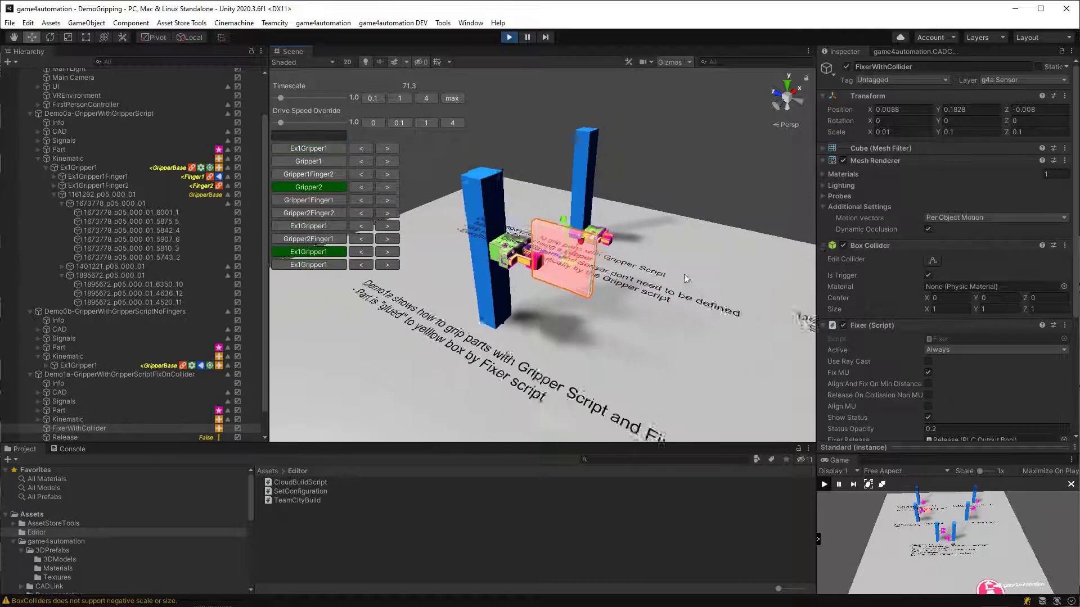
left_click_drag(639, 257, 658, 369, "alt")
scroll(657, 370, "up", 3)
scroll(656, 370, "up", 6)
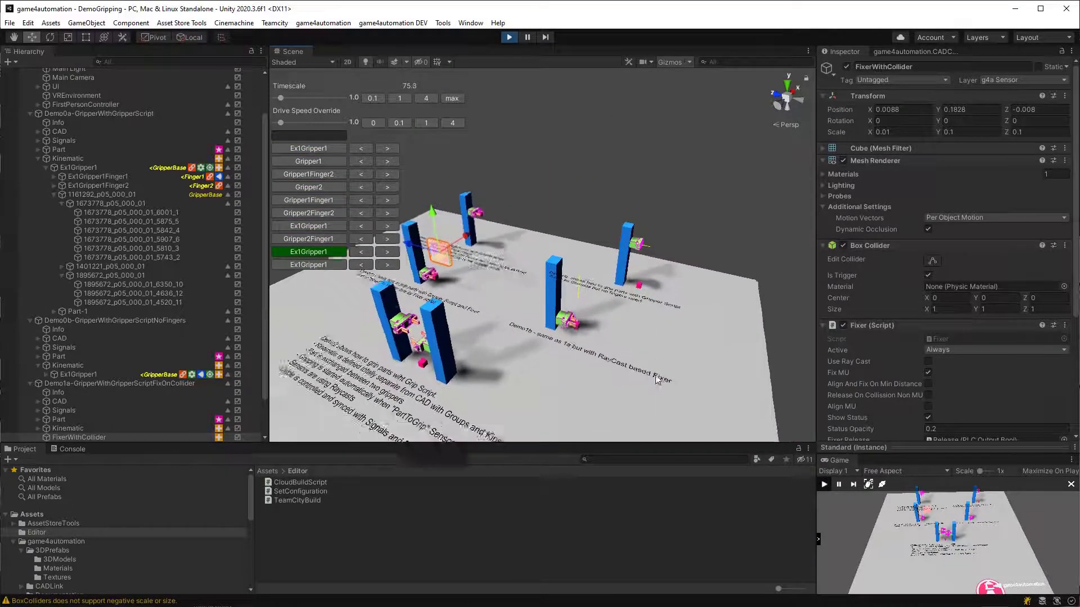
key("Right")
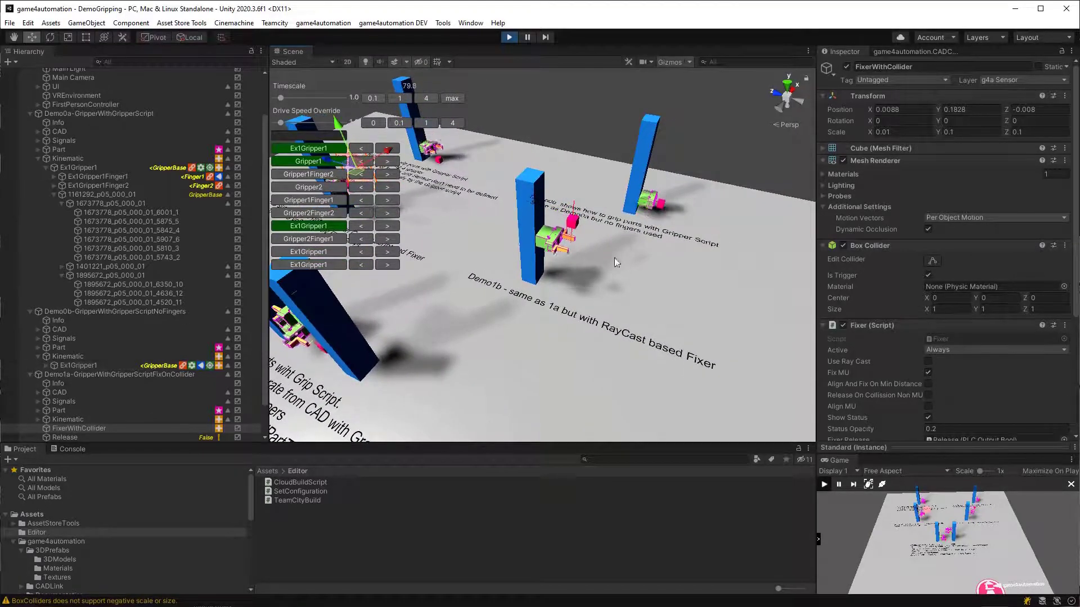
left_click(572, 212)
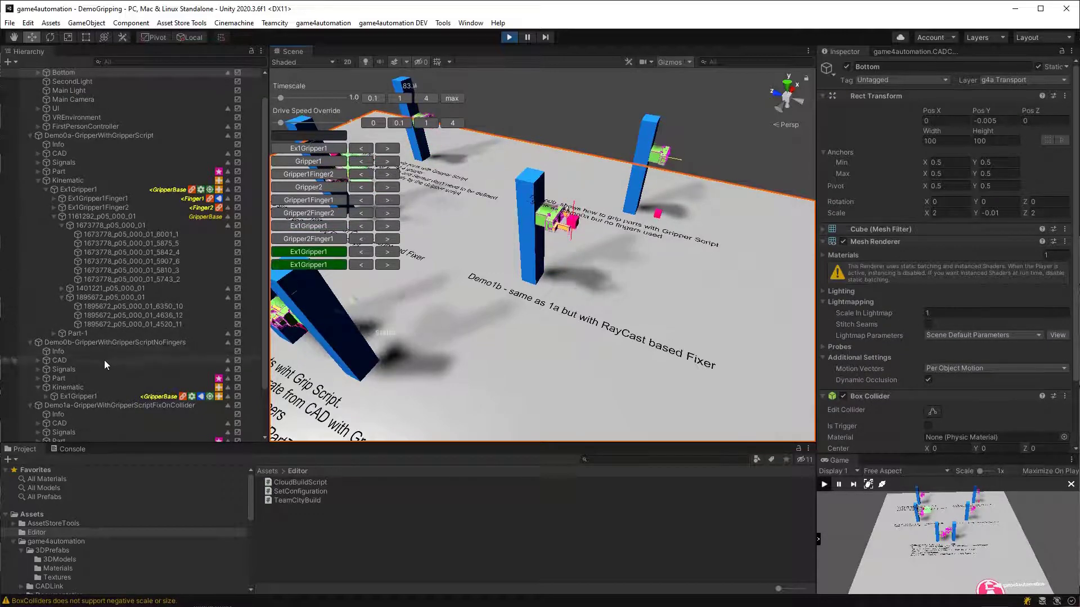
scroll(103, 360, "down", 3)
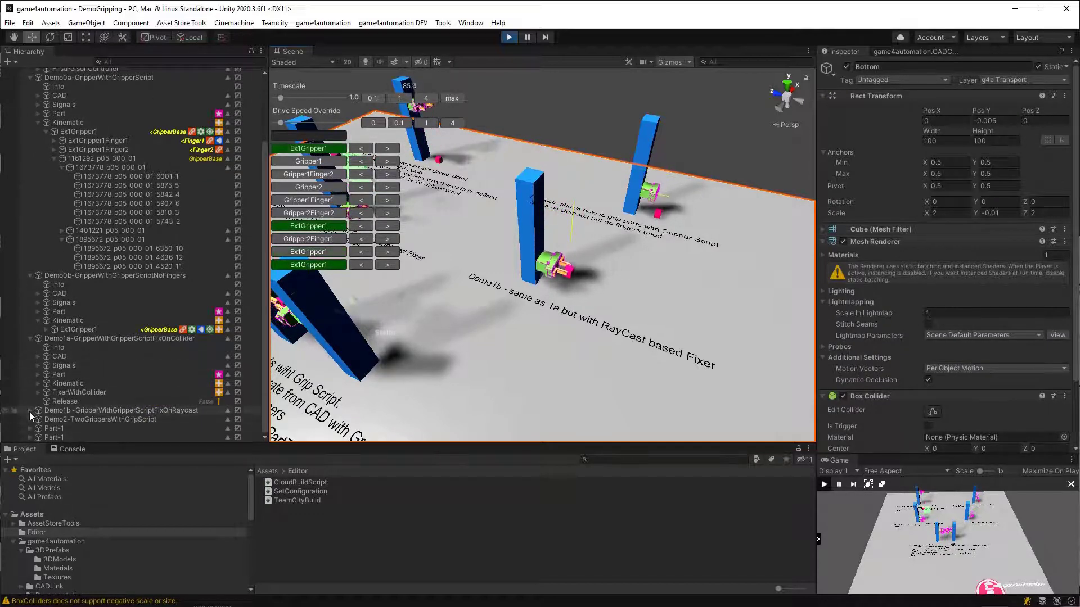
left_click(30, 411)
scroll(96, 412, "down", 2)
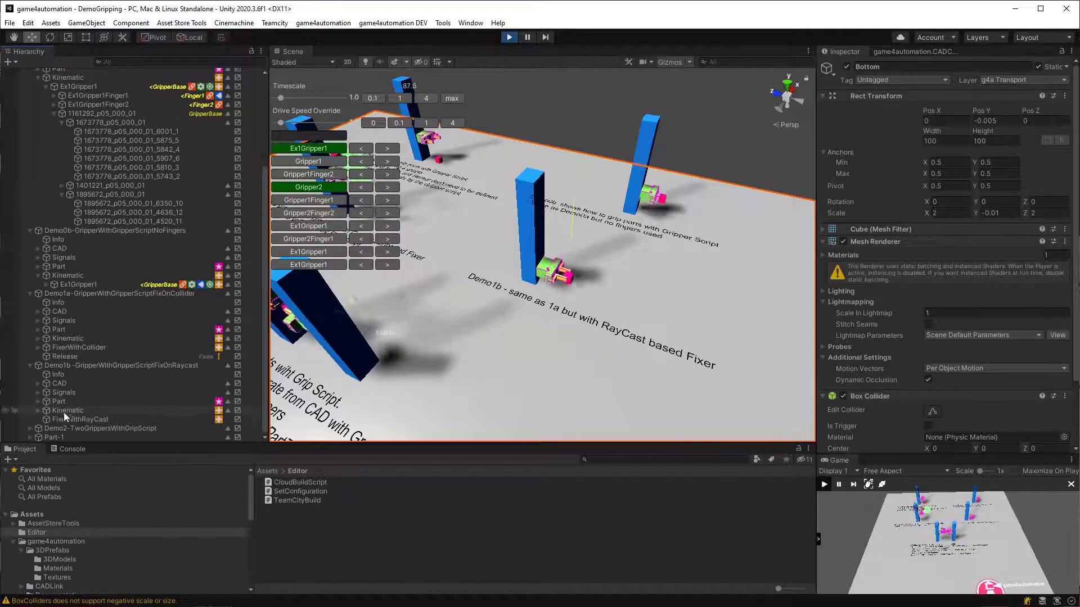
left_click(62, 417)
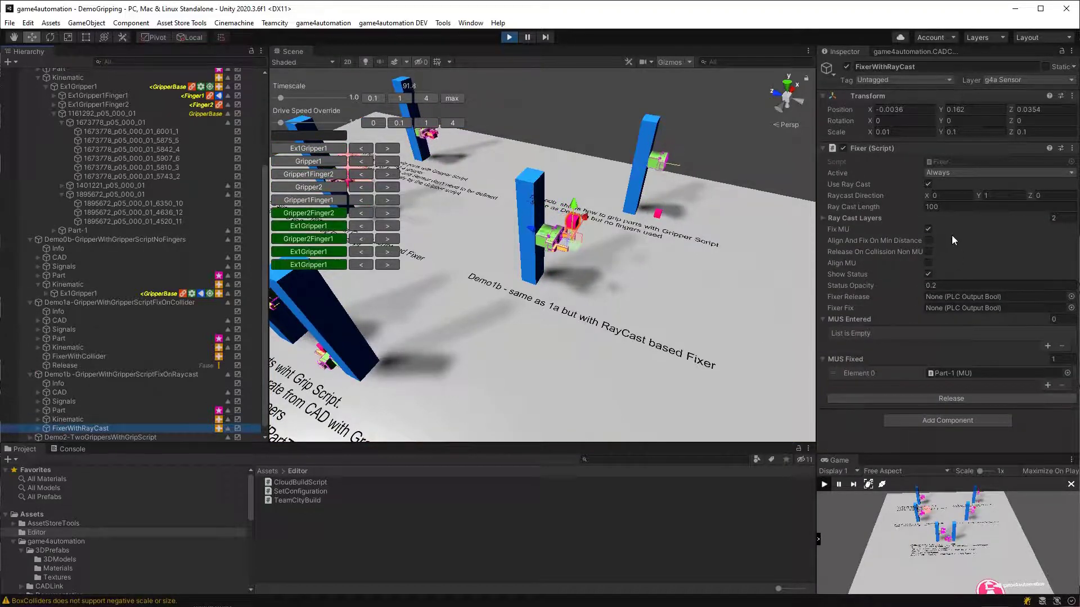
left_click(823, 218)
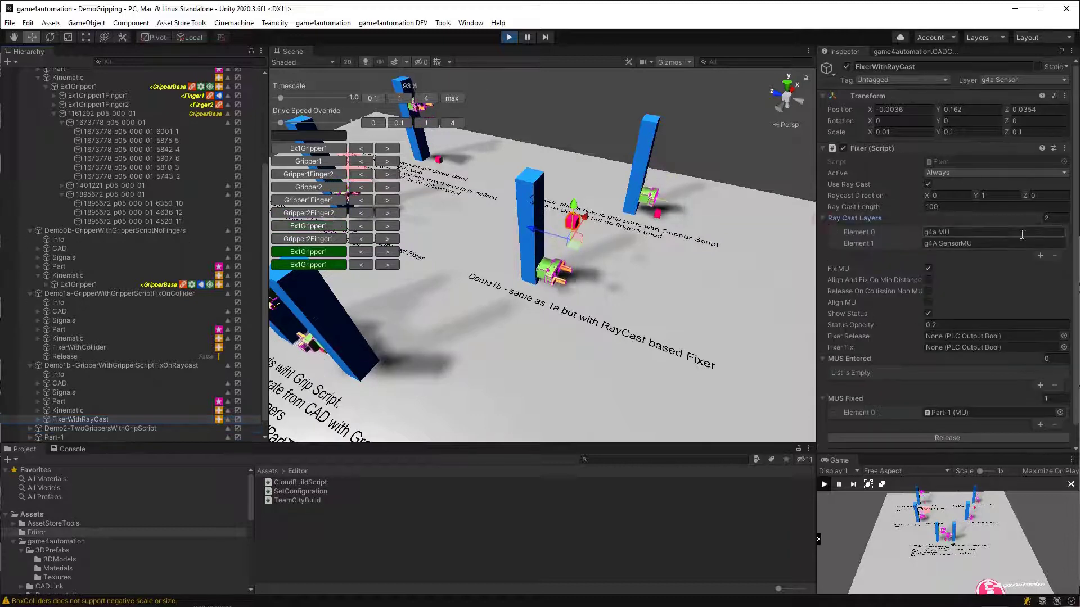